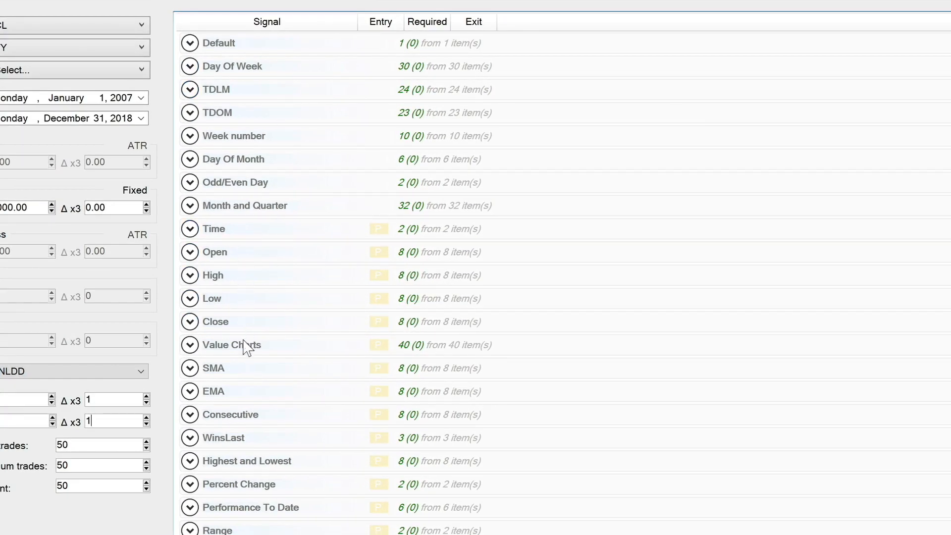
Collapse the Market Breadth group in the signal list.
{"action": "scroll", "coordinate": [253, 385], "scroll_direction": "down", "scroll_amount": 10}
{"action": "scroll", "coordinate": [254, 385], "scroll_direction": "down", "scroll_amount": 10}
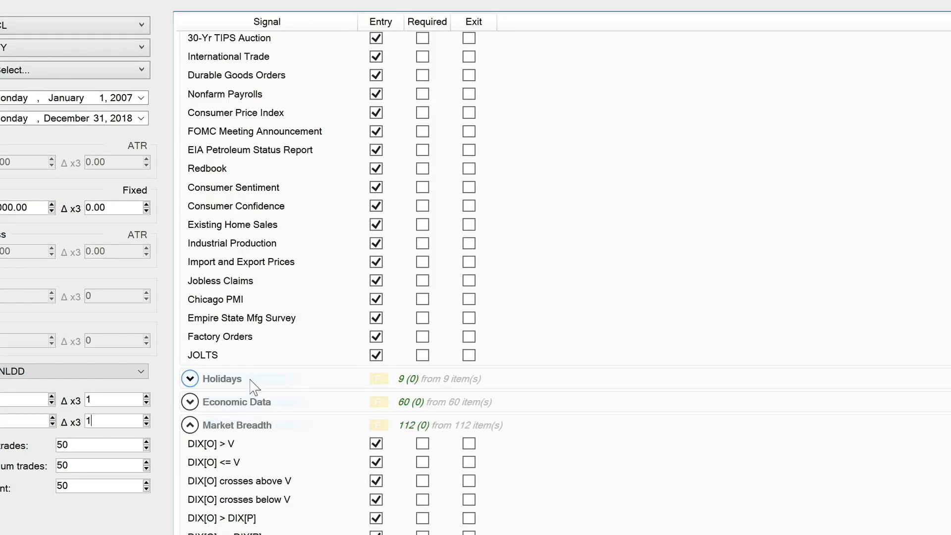
{"action": "left_click", "coordinate": [190, 412]}
{"action": "left_click", "coordinate": [190, 412]}
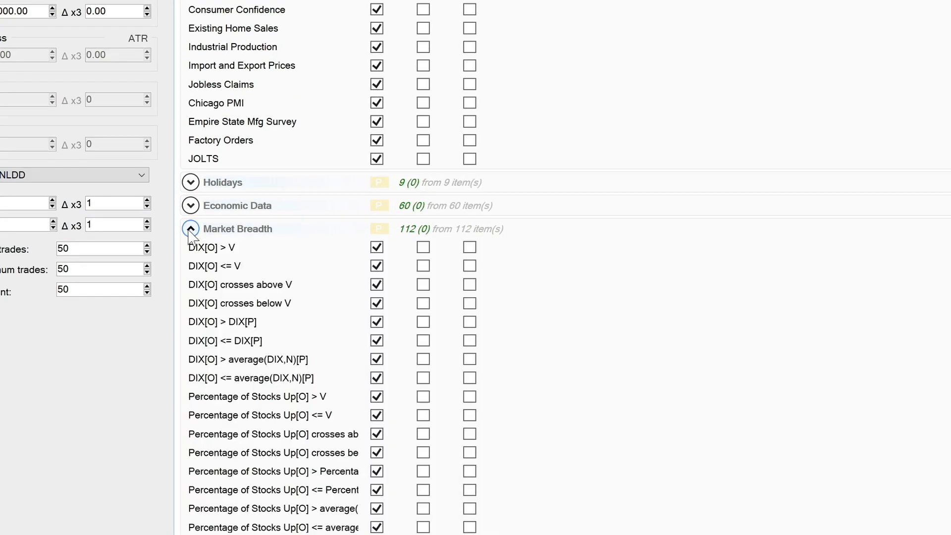
{"action": "left_click", "coordinate": [190, 229]}
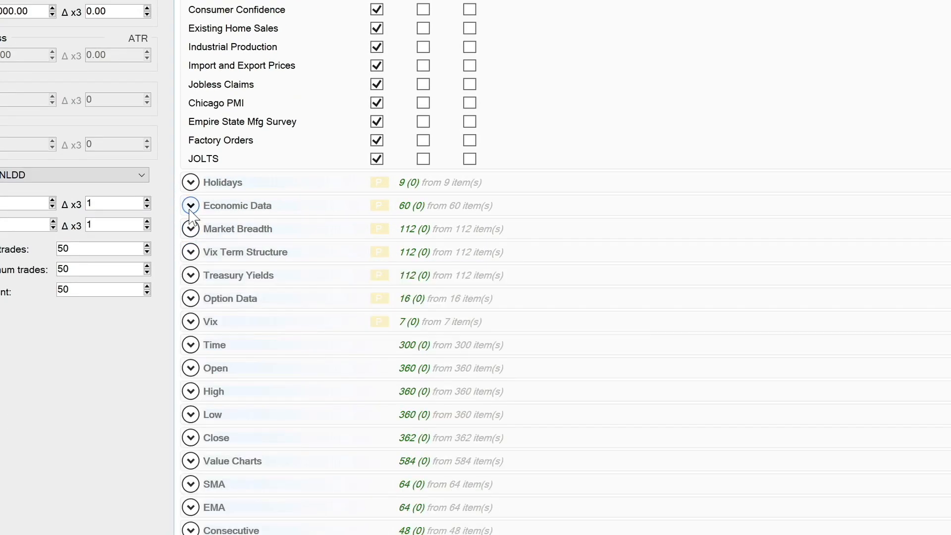
Look over the Economic Data signals and the Market 2 signal groups further down the signal list.
{"action": "left_click", "coordinate": [190, 205]}
{"action": "left_click", "coordinate": [190, 205]}
{"action": "scroll", "coordinate": [273, 426], "scroll_direction": "down", "scroll_amount": 1}
{"action": "scroll", "coordinate": [274, 426], "scroll_direction": "down", "scroll_amount": 10}
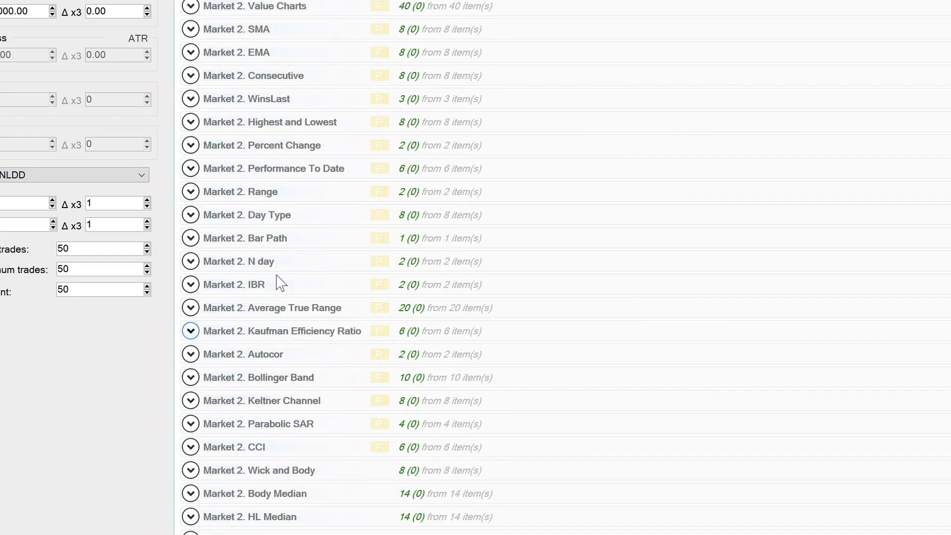
{"action": "scroll", "coordinate": [268, 476], "scroll_direction": "down", "scroll_amount": 10}
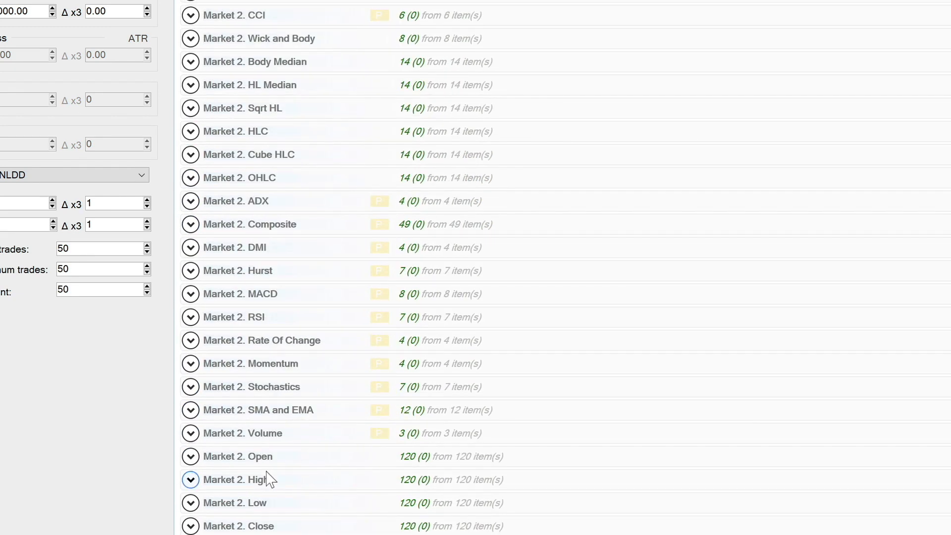
{"action": "scroll", "coordinate": [267, 479], "scroll_direction": "up", "scroll_amount": 15}
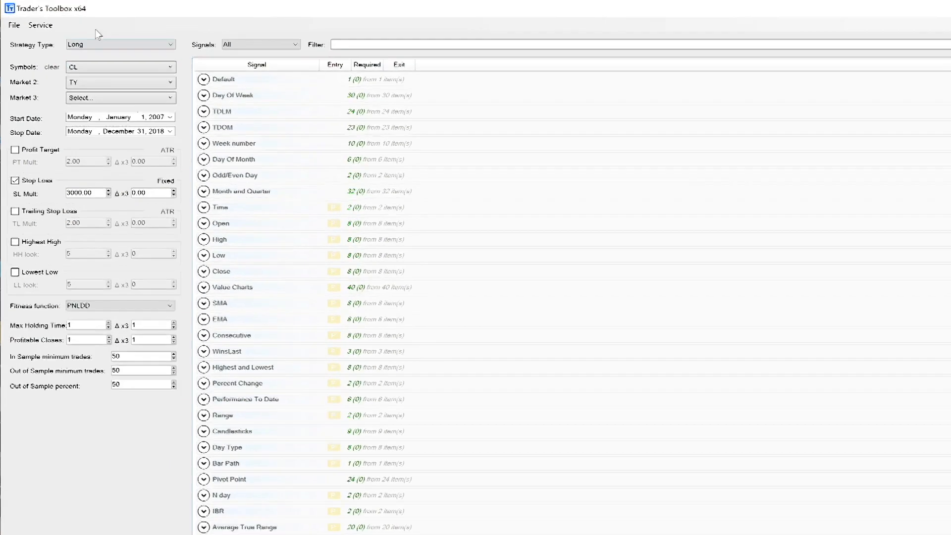
Review the strategy type choices and browse the available primary symbols from futures through currency pairs.
{"action": "left_click", "coordinate": [97, 41]}
{"action": "left_click", "coordinate": [95, 52]}
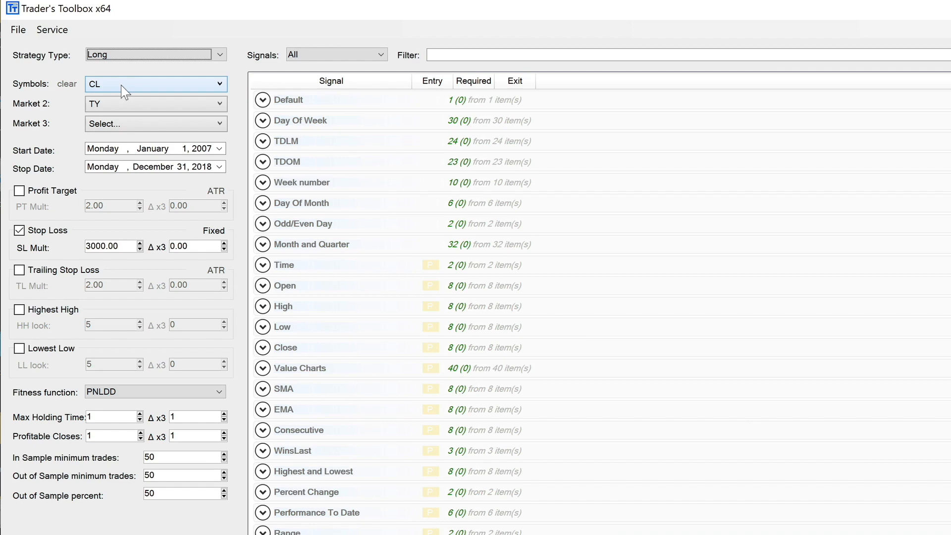
{"action": "left_click", "coordinate": [131, 84]}
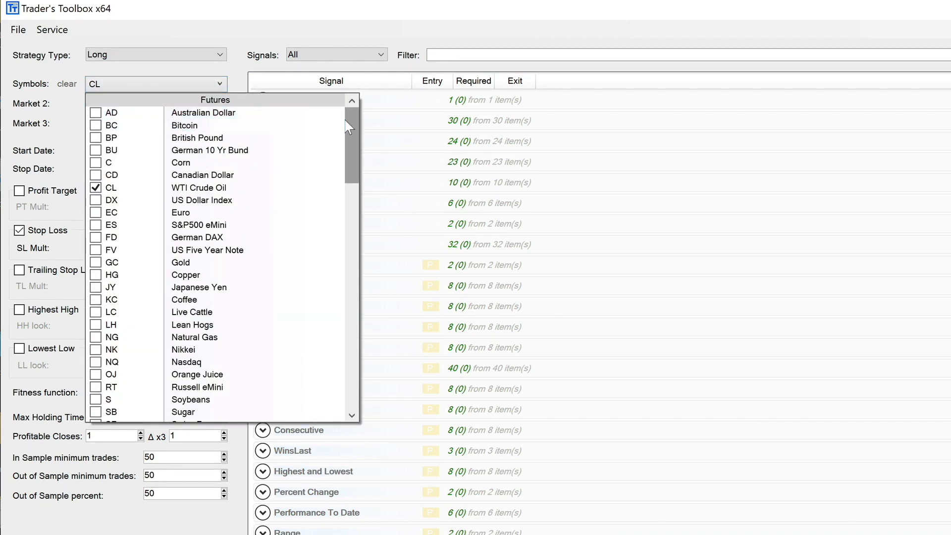
{"action": "left_click_drag", "start_coordinate": [352, 119], "coordinate": [333, 380]}
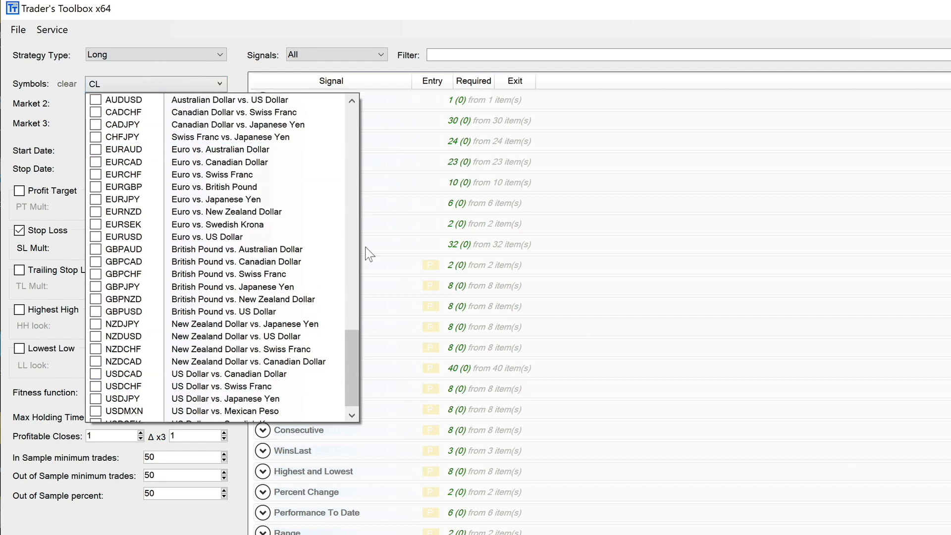
{"action": "left_click_drag", "start_coordinate": [349, 341], "coordinate": [332, 135]}
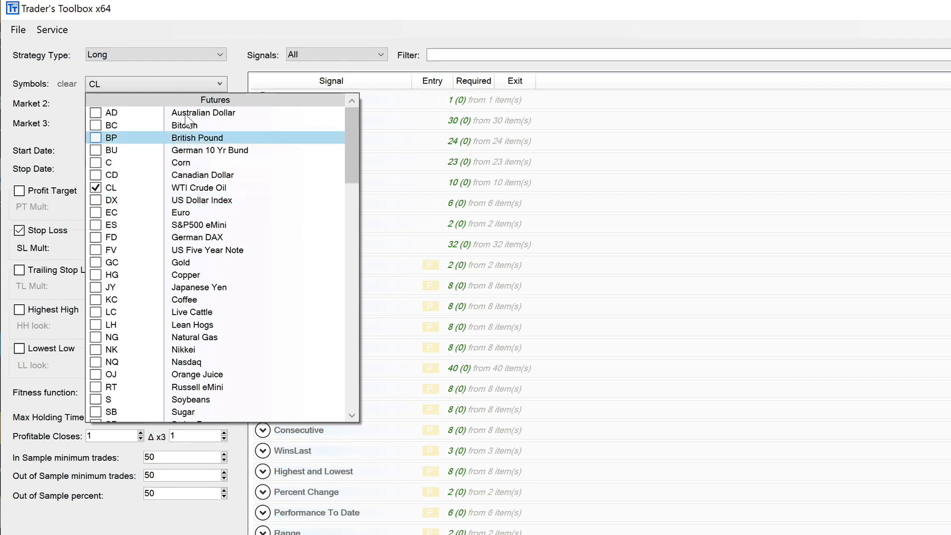
{"action": "left_click", "coordinate": [210, 42]}
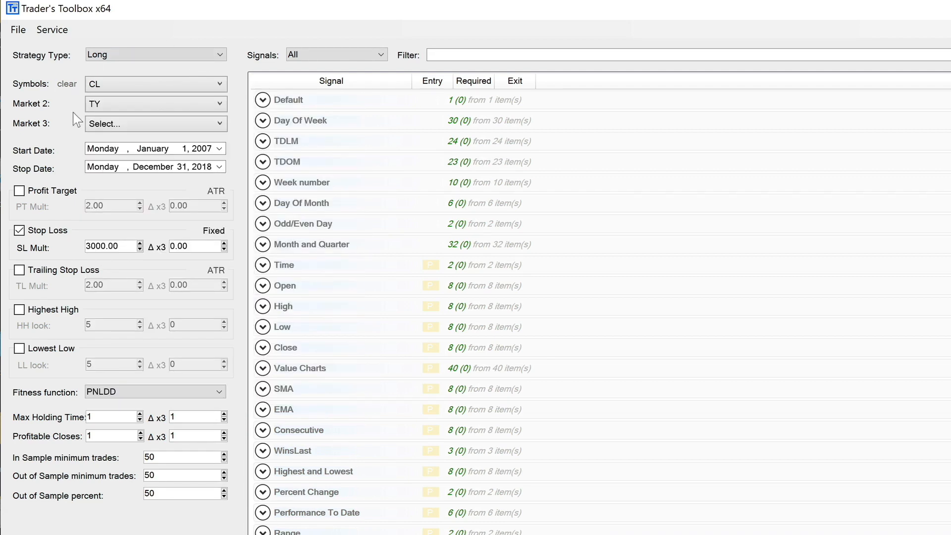
Examine the symbols offered for Market 2 and check the strategy type choices again.
{"action": "left_click", "coordinate": [120, 104]}
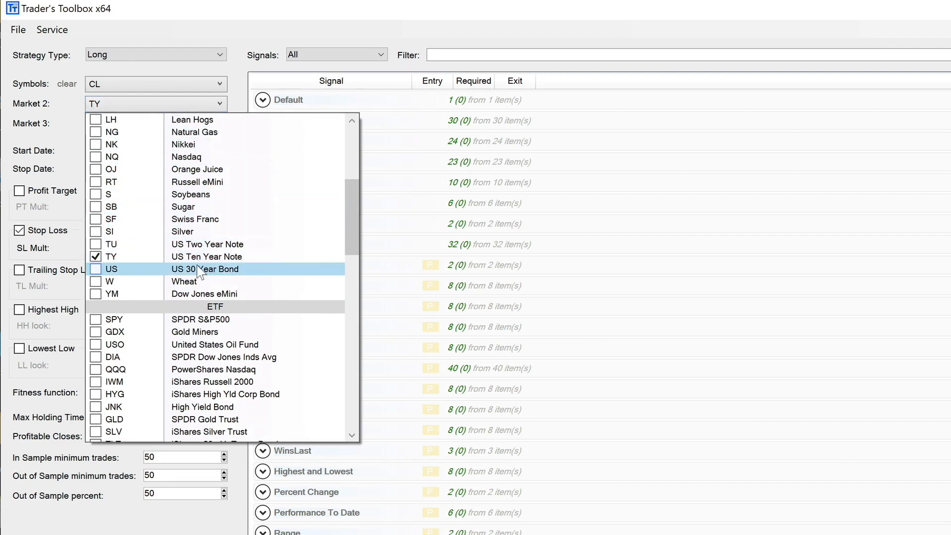
{"action": "left_click", "coordinate": [248, 15]}
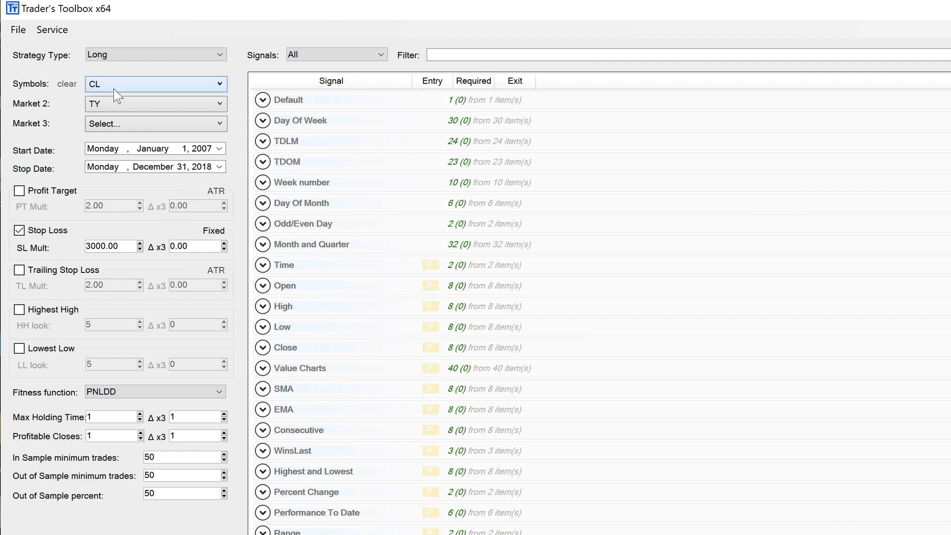
{"action": "left_click", "coordinate": [159, 56]}
{"action": "left_click", "coordinate": [162, 31]}
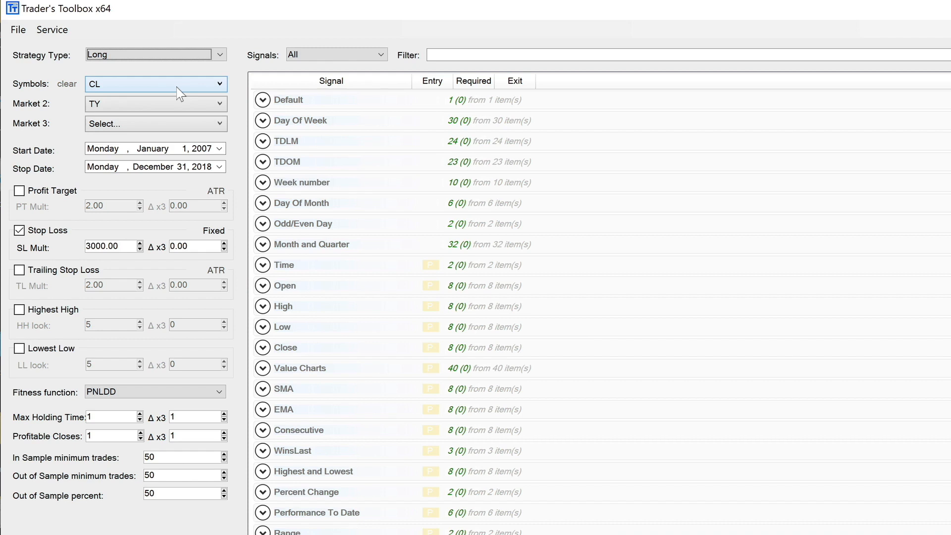
Examine the start date and stop date of the simulation period.
{"action": "left_click", "coordinate": [157, 152]}
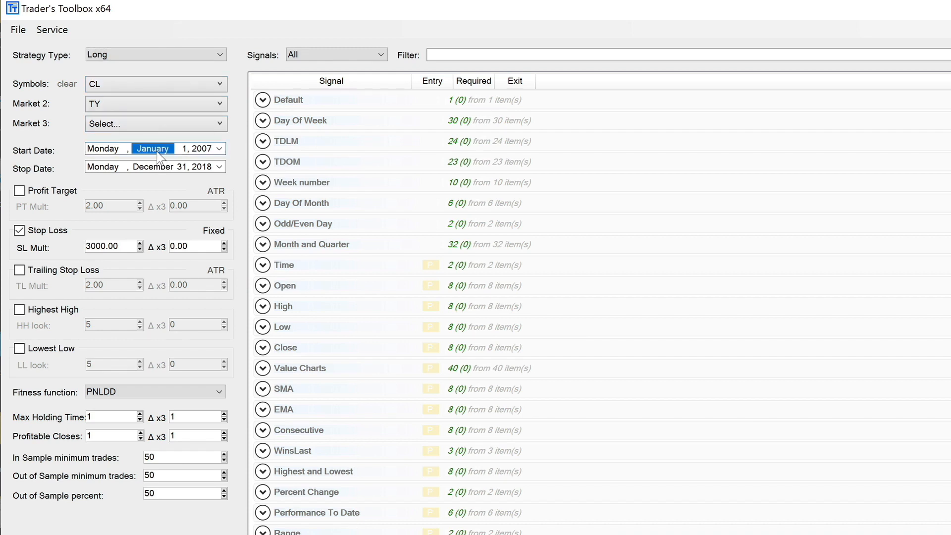
{"action": "left_click", "coordinate": [202, 150]}
{"action": "left_click", "coordinate": [203, 166]}
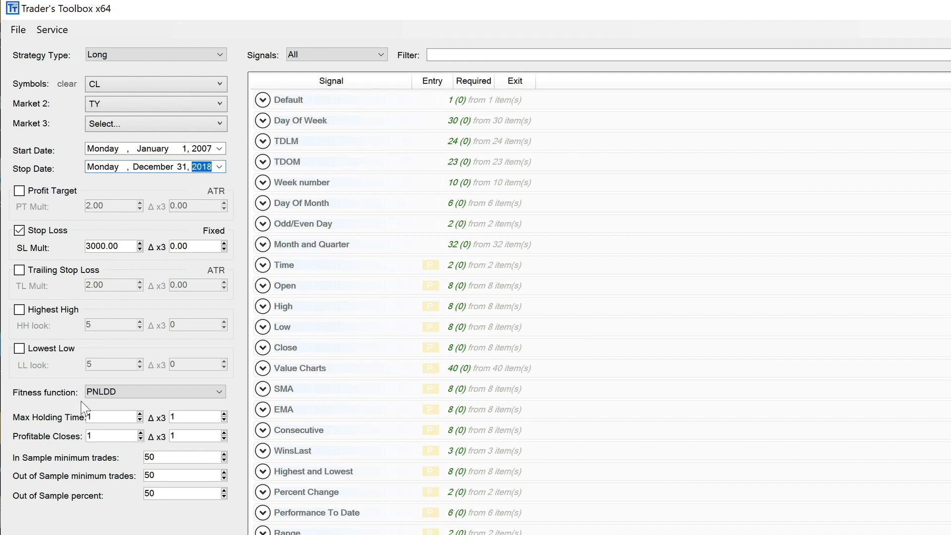
Review the available fitness functions while keeping PNLDD selected.
{"action": "left_click", "coordinate": [125, 392]}
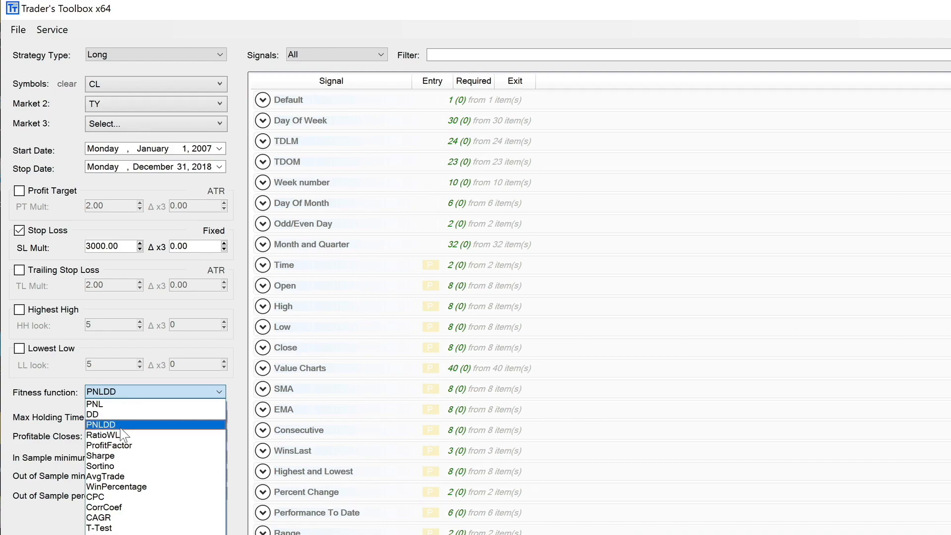
{"action": "left_click", "coordinate": [123, 416]}
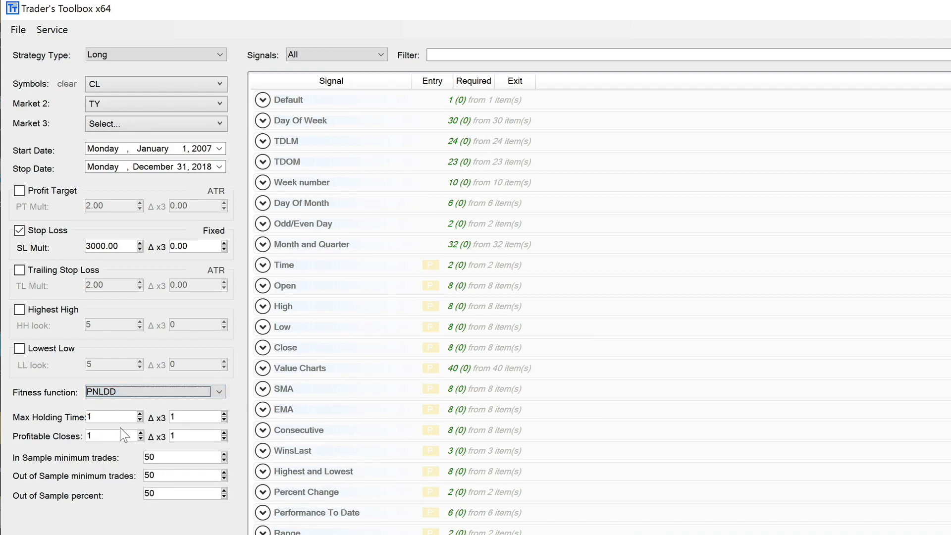
{"action": "left_click", "coordinate": [148, 393]}
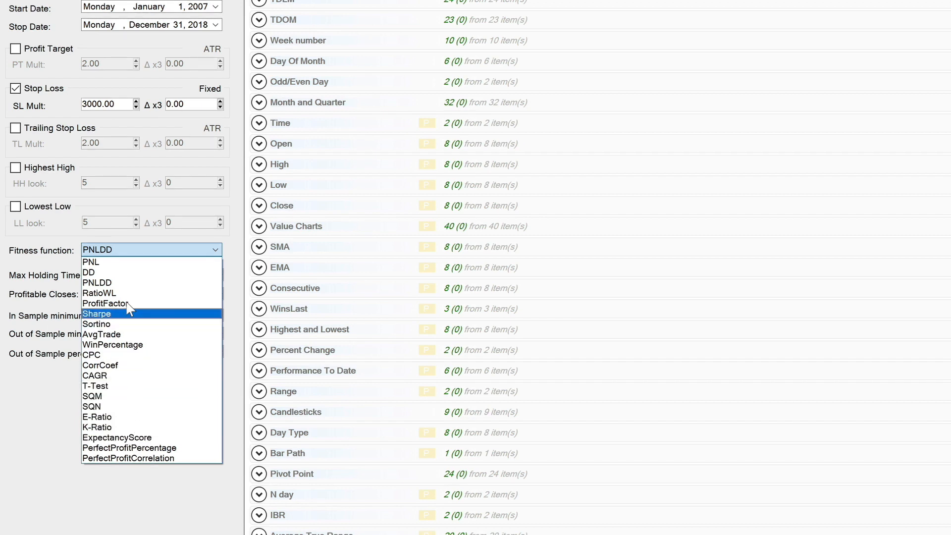
{"action": "left_click", "coordinate": [68, 234]}
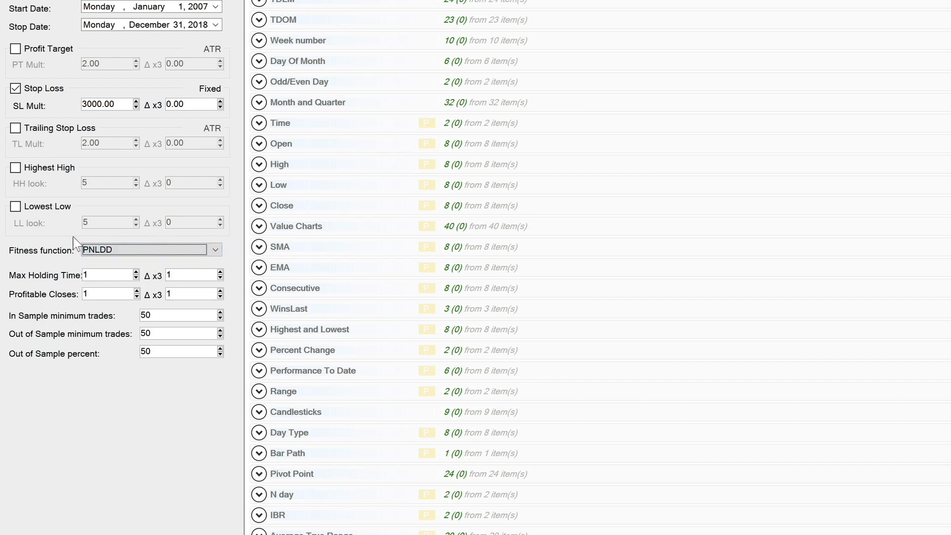
Examine the maximum holding time, profitable closes, in-sample and out-of-sample minimum trades, and out-of-sample percent values.
{"action": "left_click", "coordinate": [103, 276]}
{"action": "left_click_drag", "start_coordinate": [95, 274], "coordinate": [50, 277]}
{"action": "left_click_drag", "start_coordinate": [177, 275], "coordinate": [164, 283]}
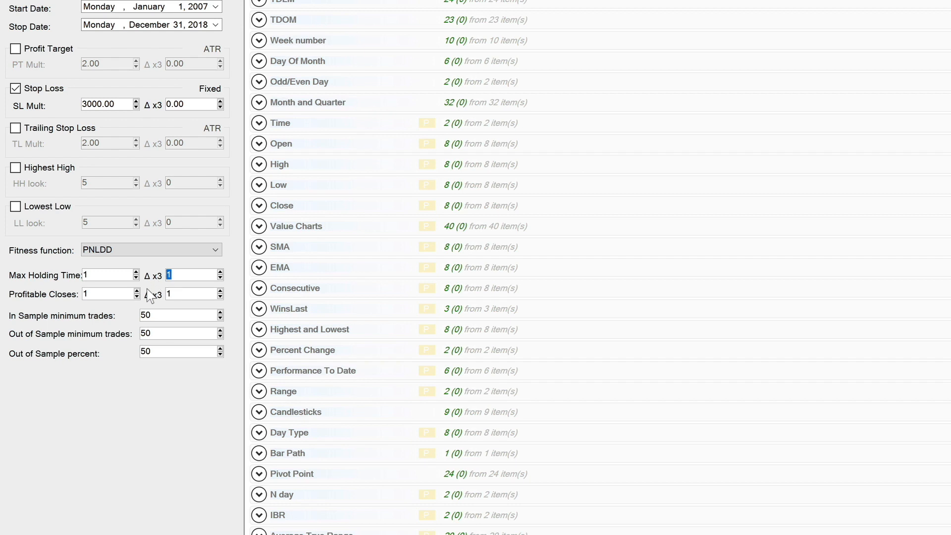
{"action": "left_click_drag", "start_coordinate": [118, 295], "coordinate": [40, 296]}
{"action": "left_click", "coordinate": [168, 315]}
{"action": "key", "text": "Tab"}
{"action": "left_click", "coordinate": [149, 351]}
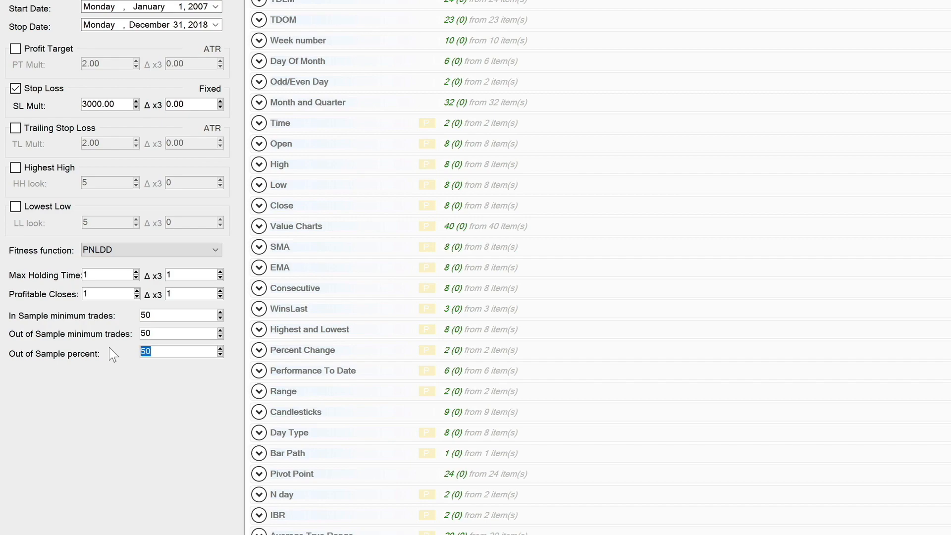
Set Out of Sample to End in the general settings, accept them, and run a continuous simulation.
{"action": "left_click", "coordinate": [30, 16]}
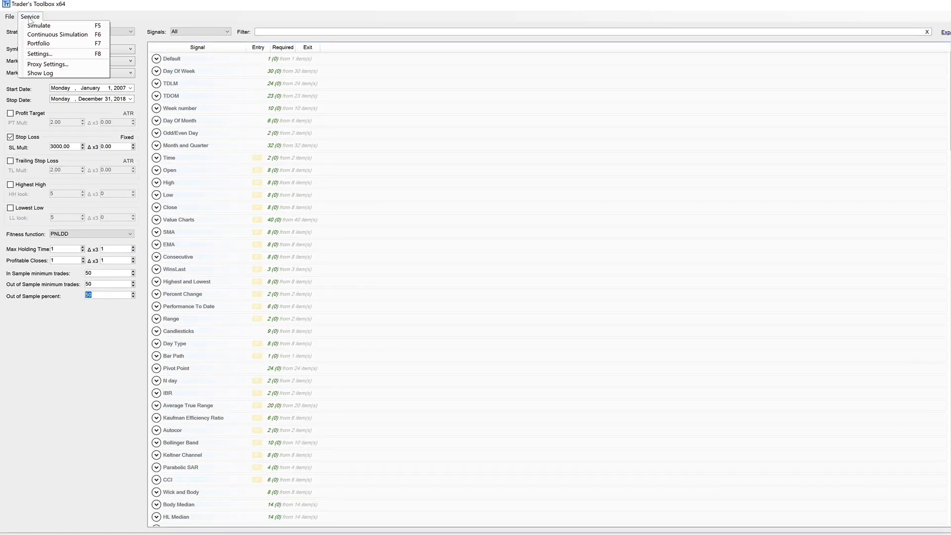
{"action": "left_click", "coordinate": [40, 54]}
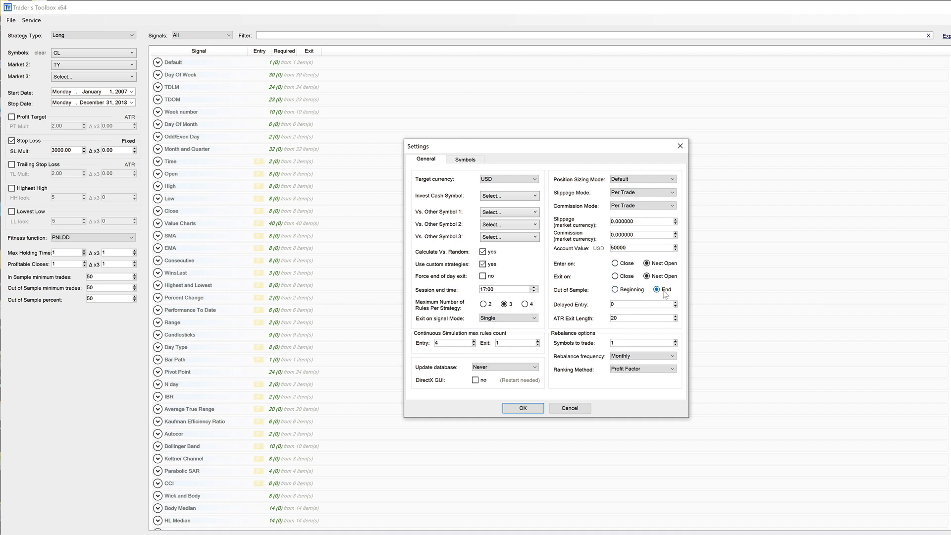
{"action": "left_click", "coordinate": [619, 293]}
{"action": "left_click", "coordinate": [662, 290]}
{"action": "left_click", "coordinate": [474, 341]}
{"action": "left_click", "coordinate": [514, 407]}
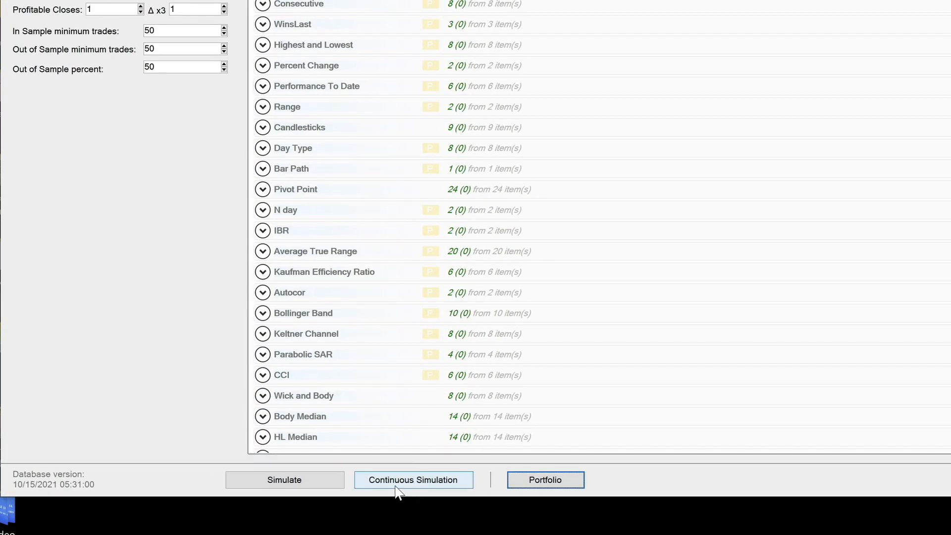
{"action": "left_click", "coordinate": [398, 490]}
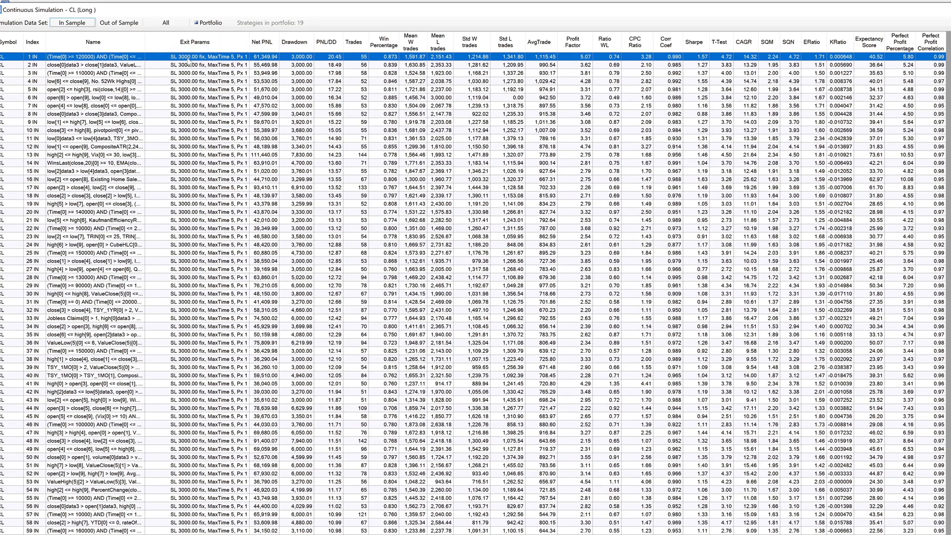
View the price chart with trades for the first strategy in the simulation results, and close it.
{"action": "right_click", "coordinate": [188, 61]}
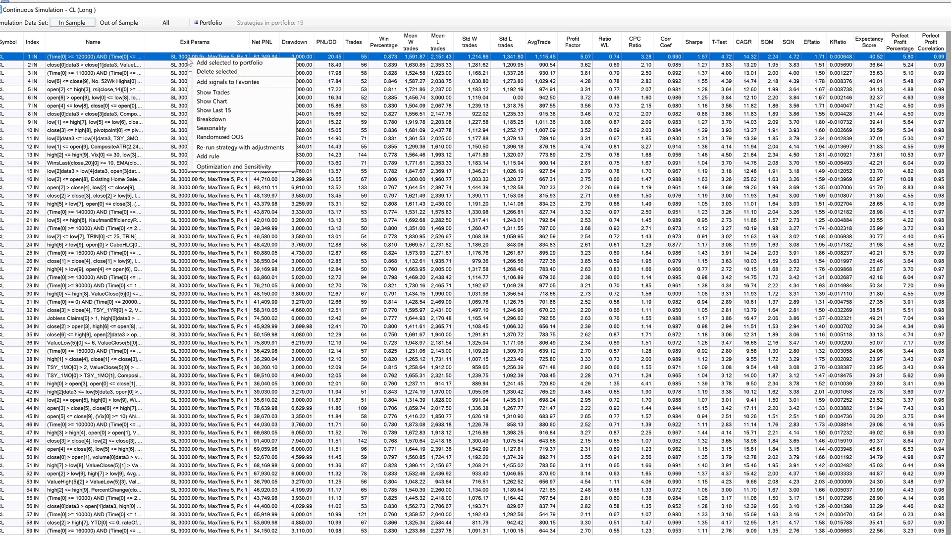
{"action": "left_click", "coordinate": [234, 102]}
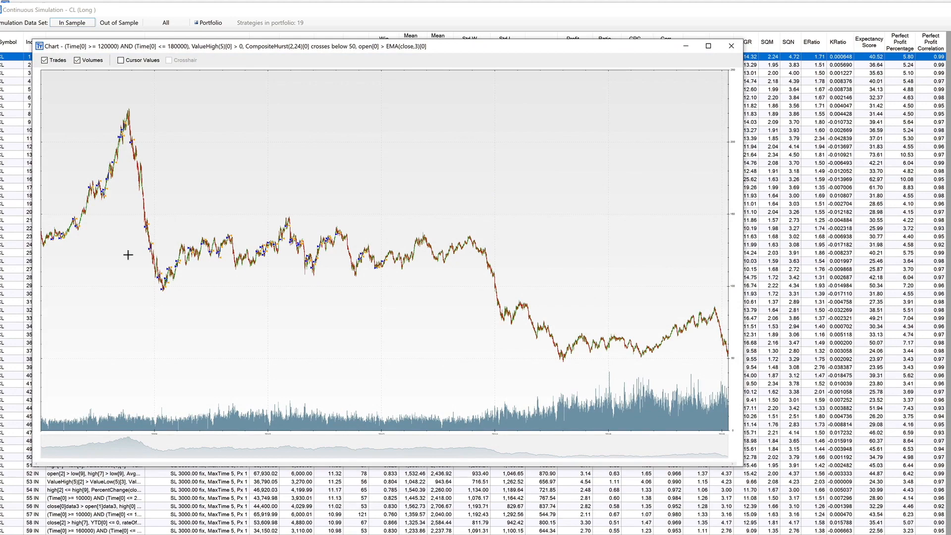
{"action": "left_click", "coordinate": [731, 45]}
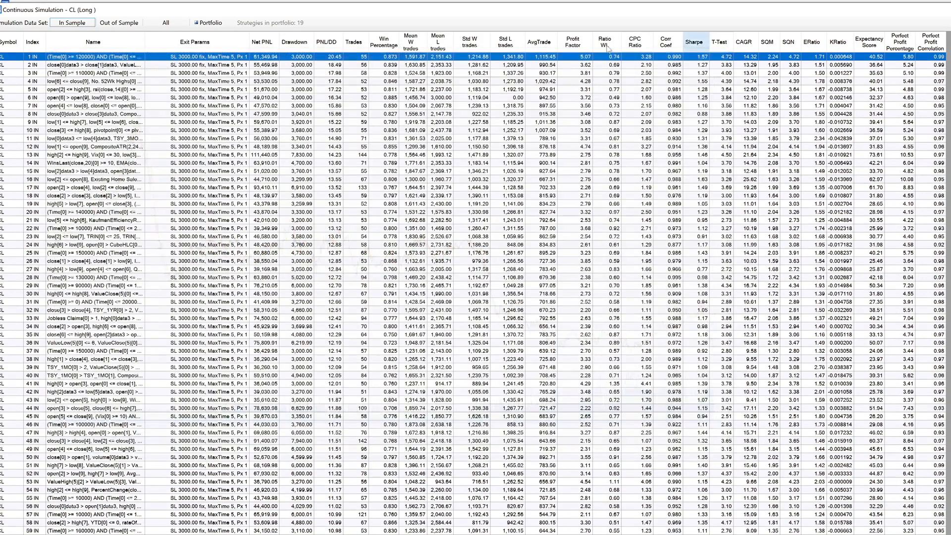
View the last 15 trades of the first strategy in an enlarged window, and close it.
{"action": "right_click", "coordinate": [295, 62]}
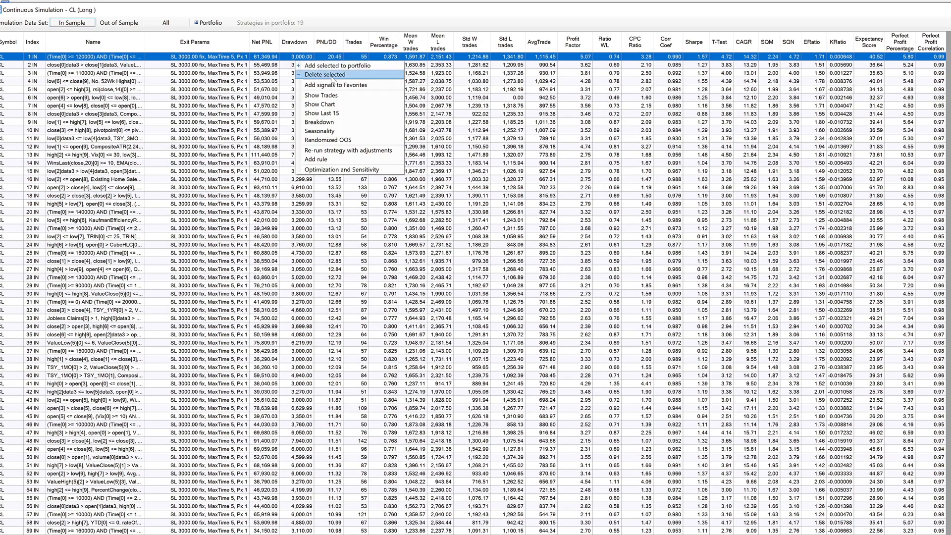
{"action": "left_click", "coordinate": [341, 115]}
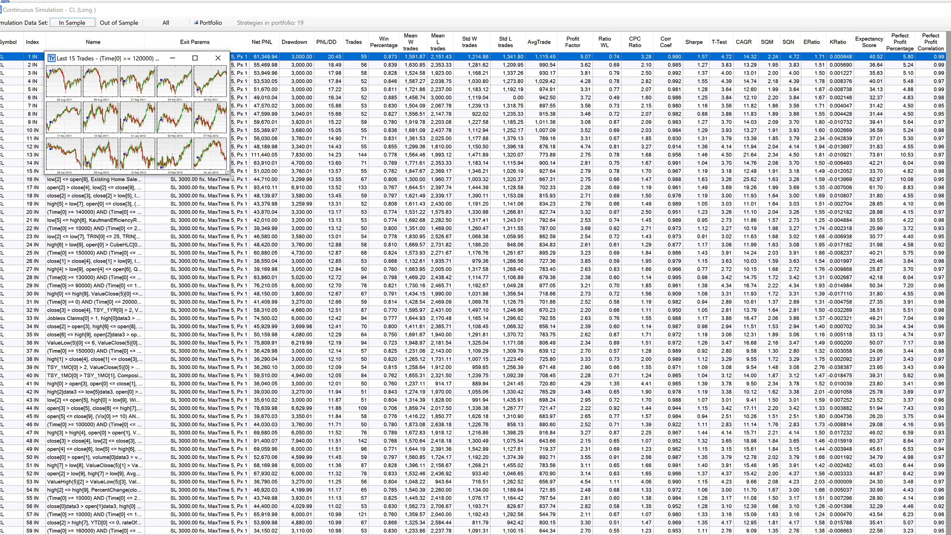
{"action": "left_click_drag", "start_coordinate": [230, 177], "coordinate": [762, 464]}
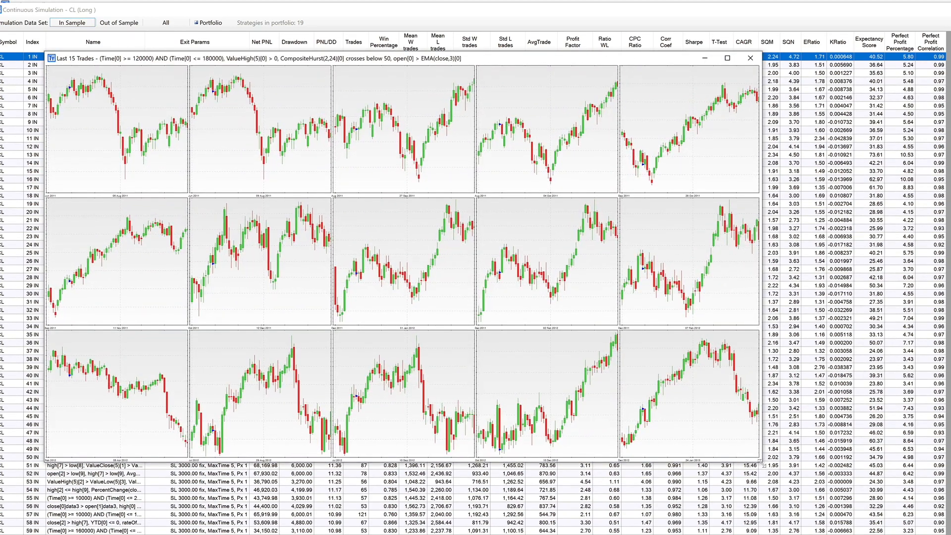
{"action": "left_click", "coordinate": [750, 58]}
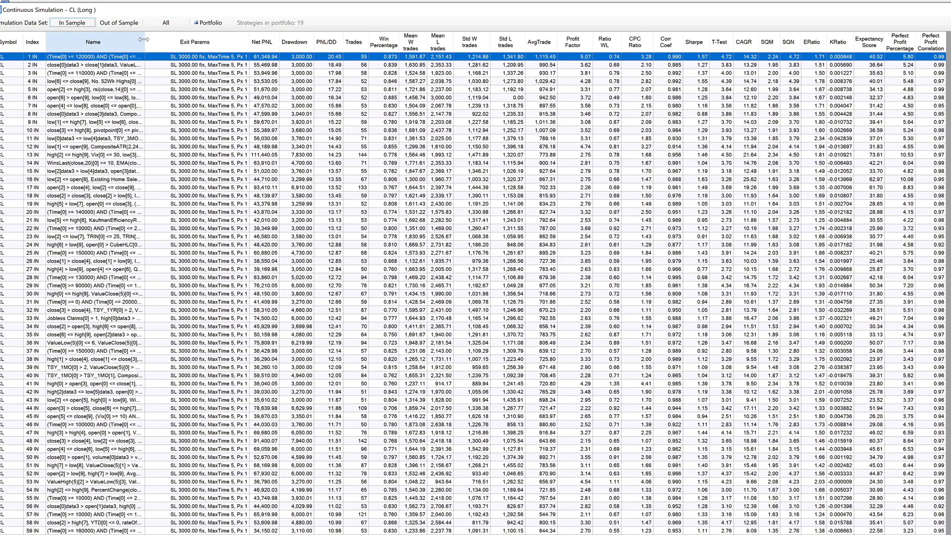
Widen the Name column of the results table and select the strategy with index 2.
{"action": "left_click_drag", "start_coordinate": [145, 48], "coordinate": [254, 48]}
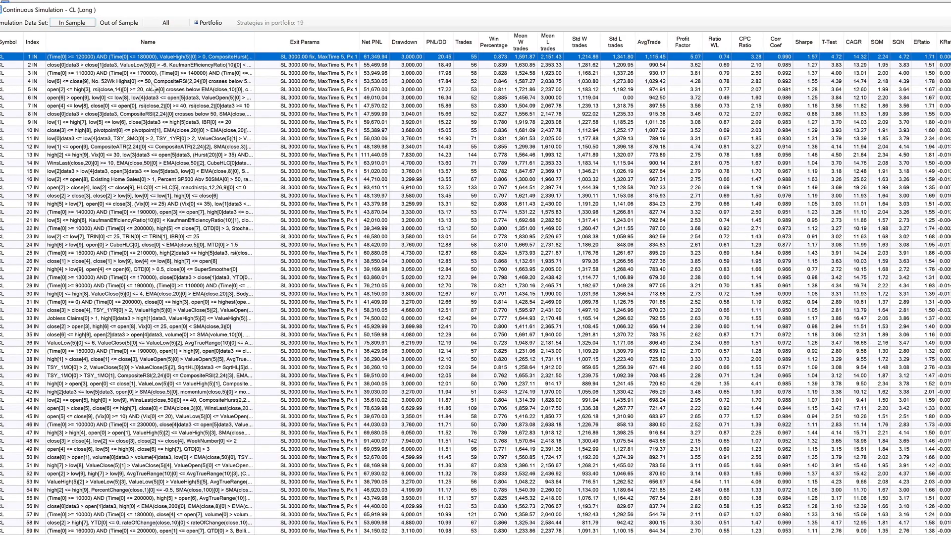
{"action": "double_click", "coordinate": [162, 73]}
{"action": "left_click", "coordinate": [188, 73]}
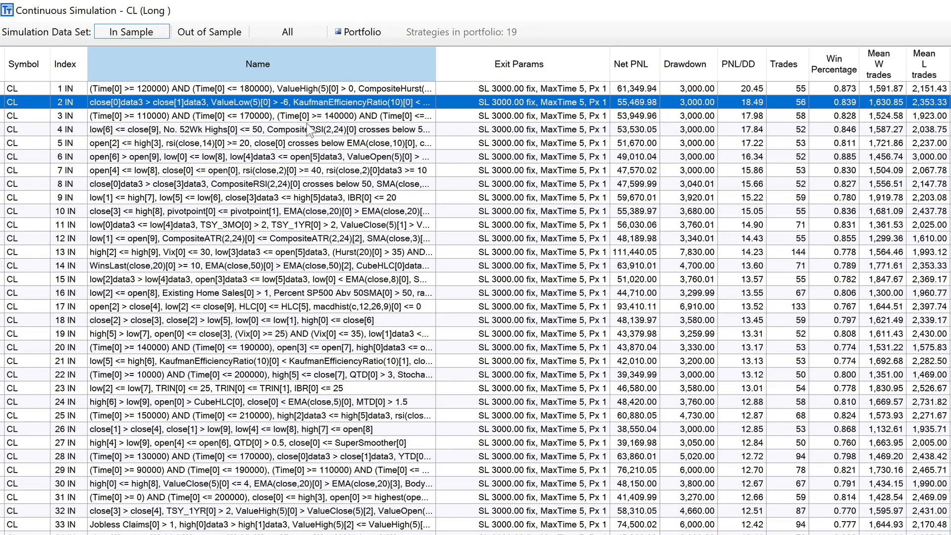
Browse the equity curves of the in-sample strategies from index 2 down to index 8.
{"action": "left_click", "coordinate": [200, 100]}
{"action": "key", "text": "Down"}
{"action": "key", "text": "Down"}
{"action": "key", "text": "Down"}
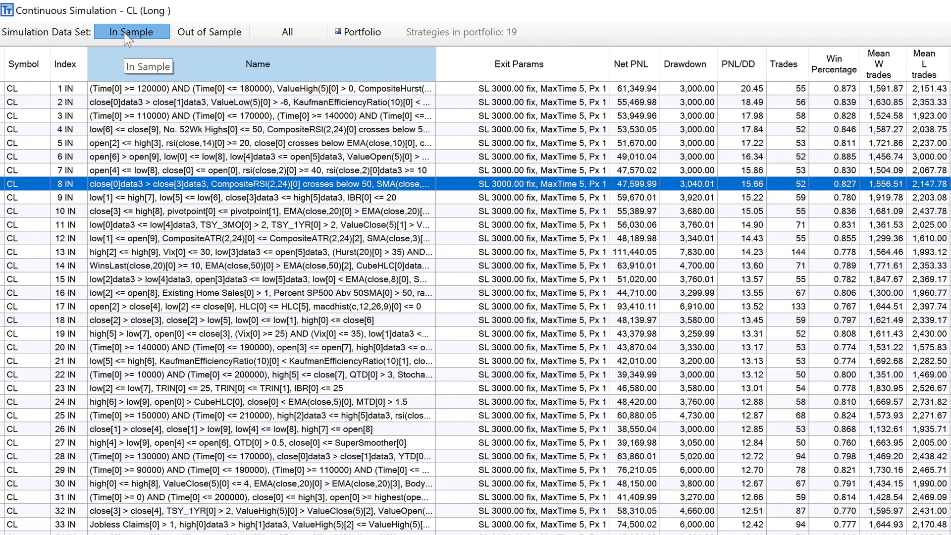
Switch the results through the out-of-sample set to all data, and sort the strategies by PNL/DD in descending order.
{"action": "left_click", "coordinate": [225, 35]}
{"action": "left_click", "coordinate": [288, 34]}
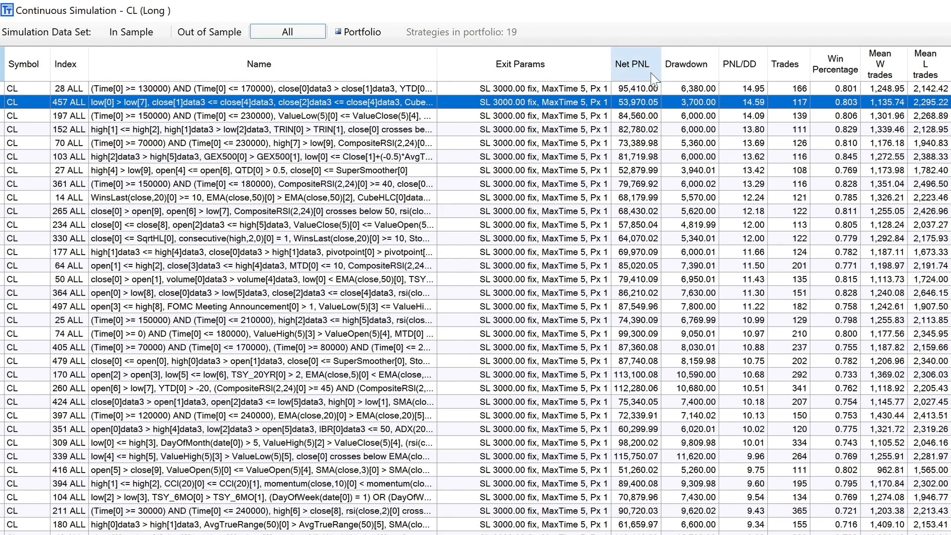
{"action": "left_click", "coordinate": [736, 63]}
{"action": "left_click", "coordinate": [736, 63]}
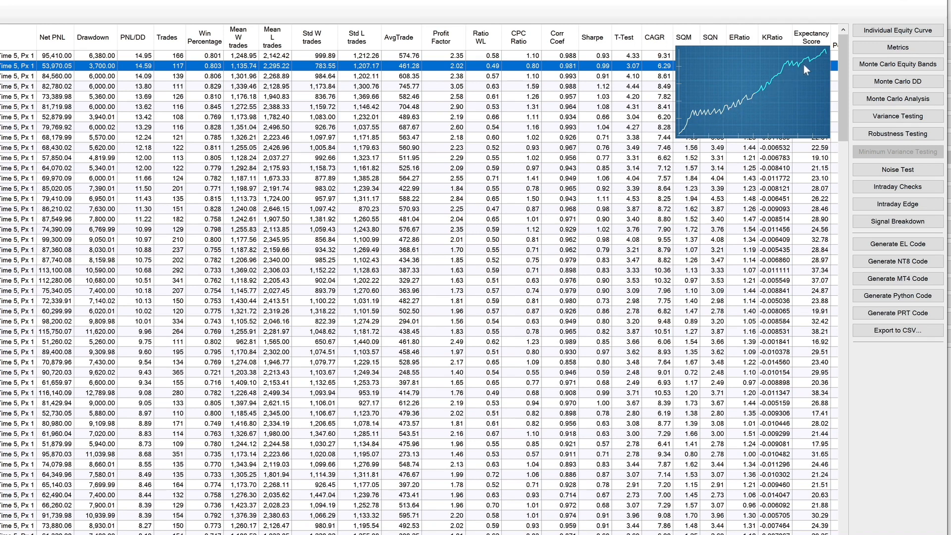
View the individual equity curve of the strategy with index 28, compare it with the random curves, and close the chart.
{"action": "left_click", "coordinate": [112, 56]}
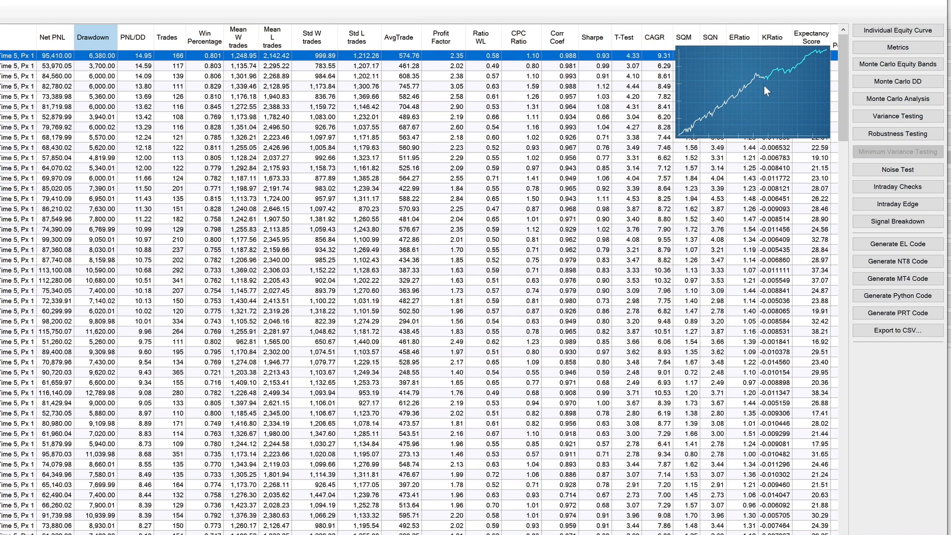
{"action": "left_click", "coordinate": [898, 30]}
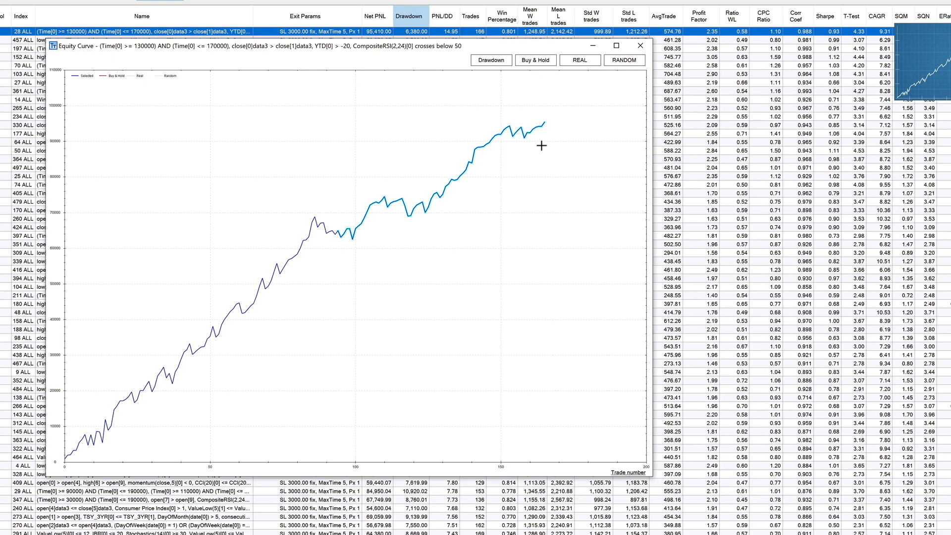
{"action": "left_click", "coordinate": [624, 64]}
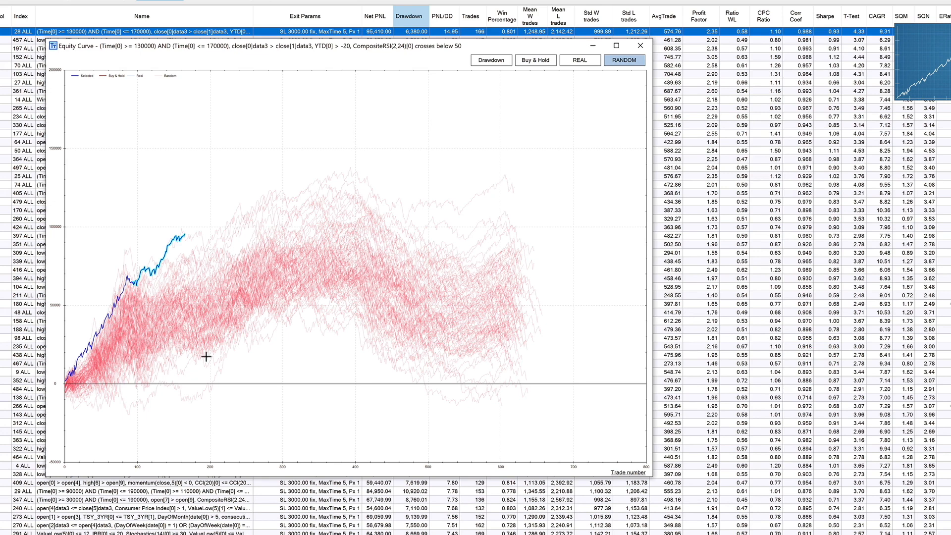
{"action": "left_click", "coordinate": [618, 63]}
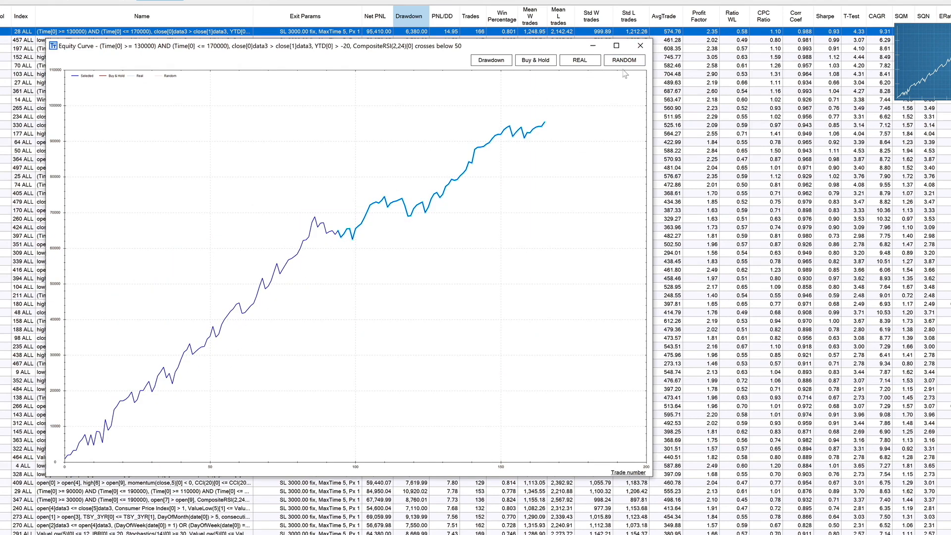
{"action": "left_click", "coordinate": [623, 65]}
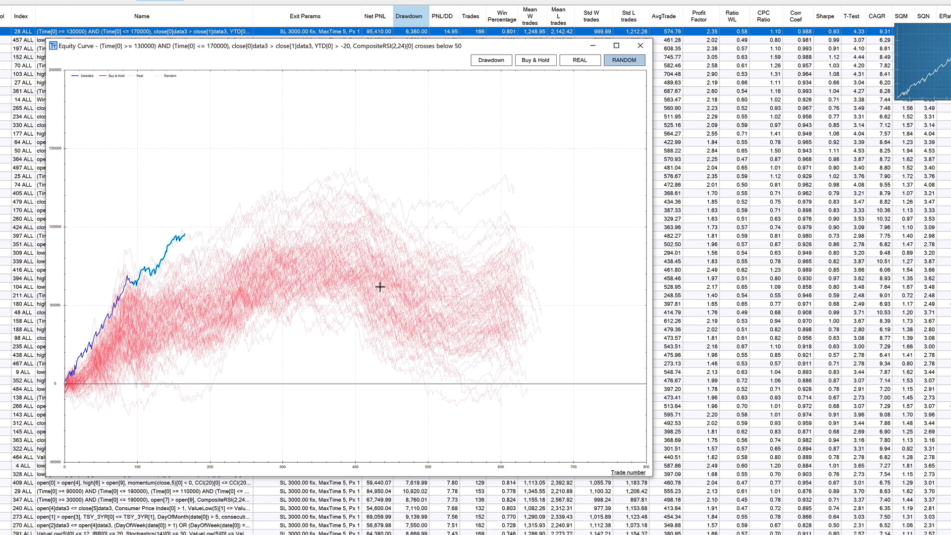
{"action": "left_click", "coordinate": [645, 50]}
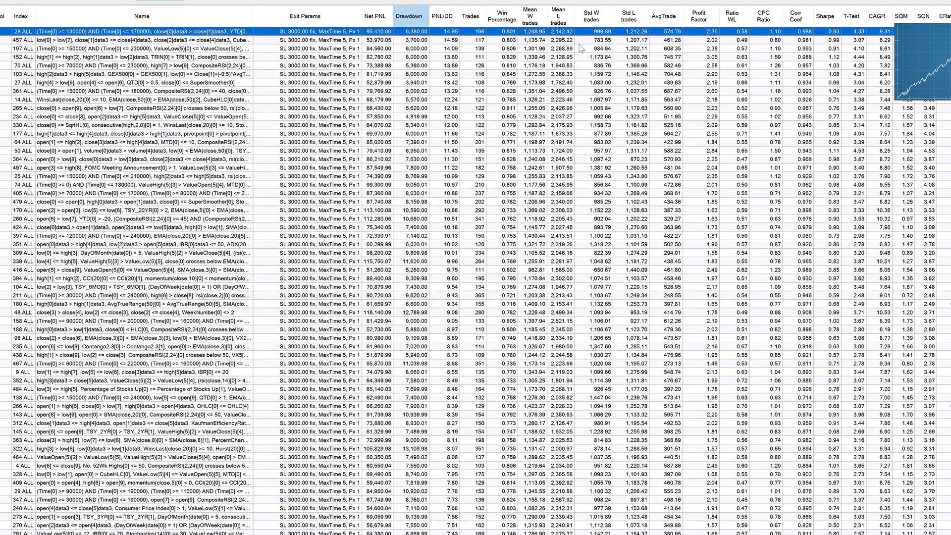
Reopen the index 28 strategy's equity curve, show the random curves again, and close it.
{"action": "left_click", "coordinate": [941, 62]}
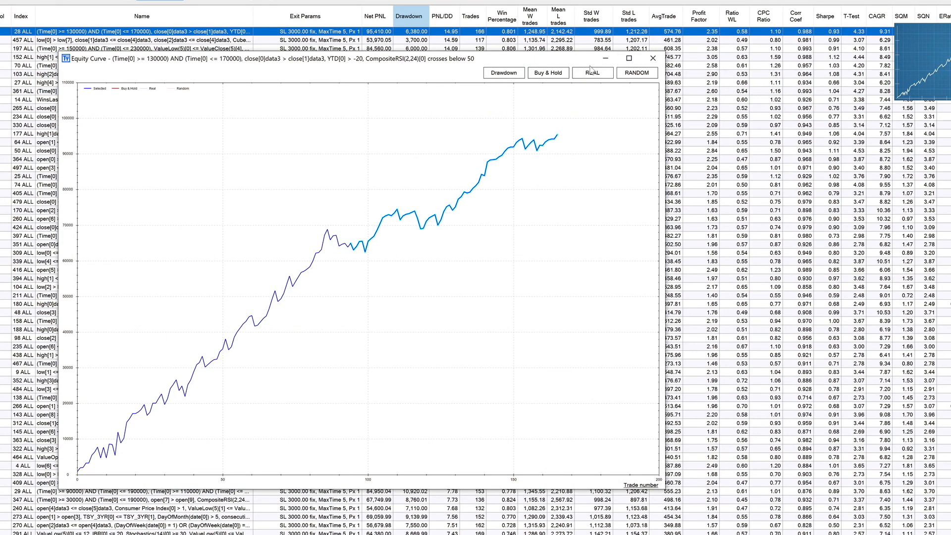
{"action": "left_click", "coordinate": [636, 73]}
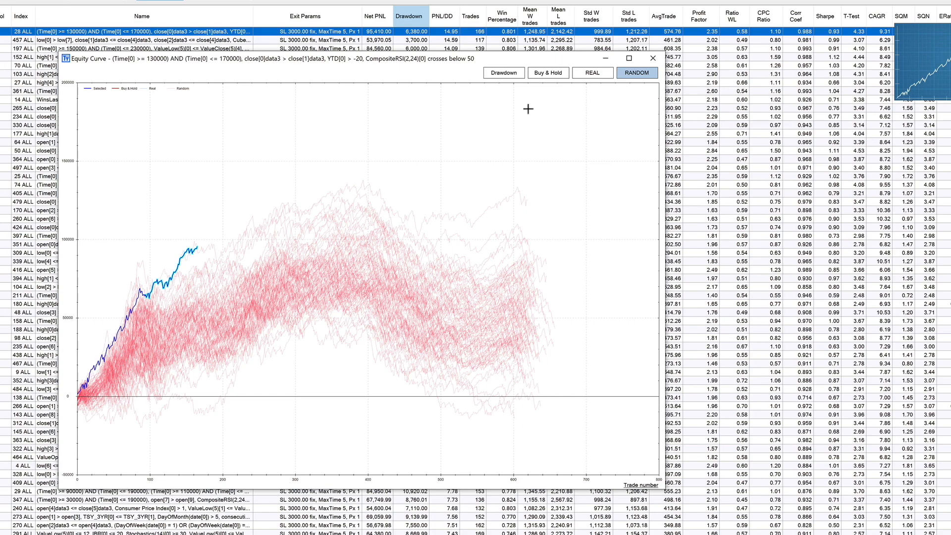
{"action": "left_click", "coordinate": [653, 58]}
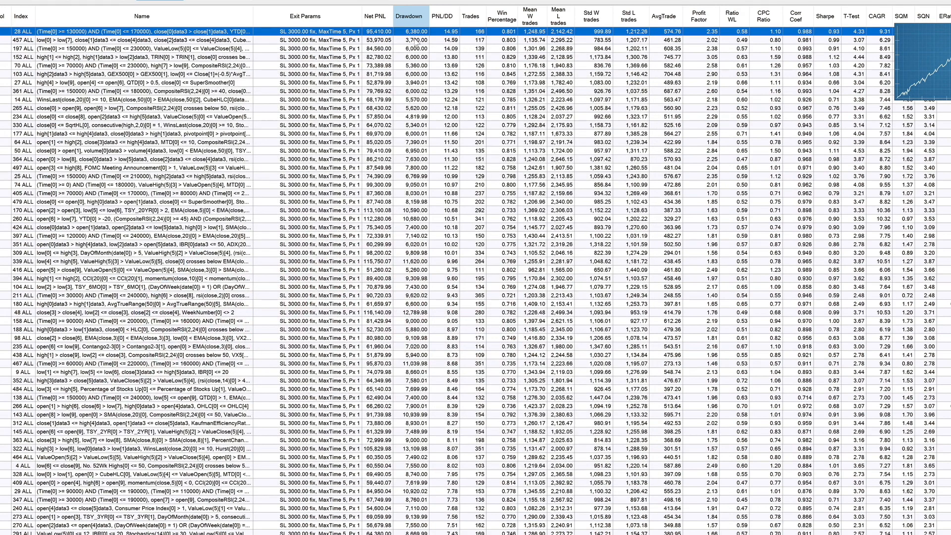
View the equity curve of the strategy with index 457 against the random curves, and close it.
{"action": "left_click", "coordinate": [415, 42]}
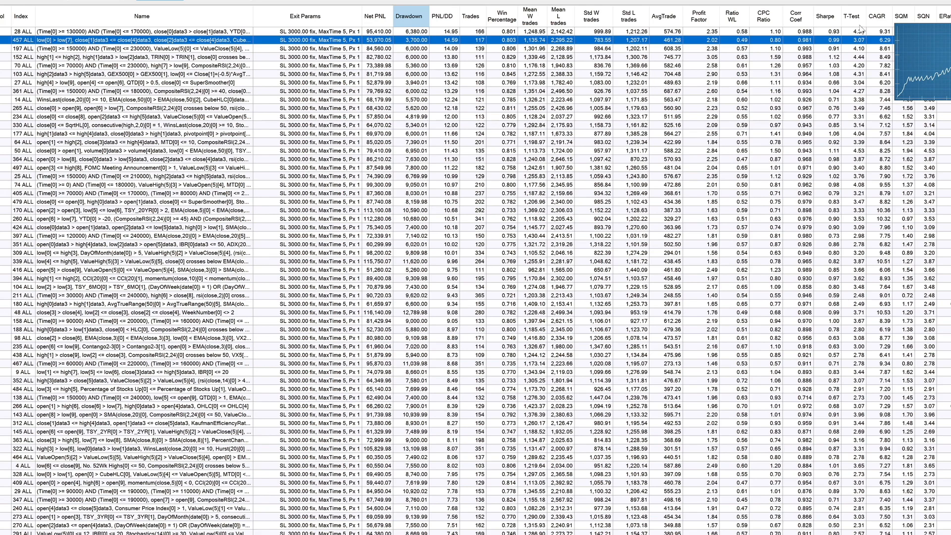
{"action": "left_click", "coordinate": [880, 57]}
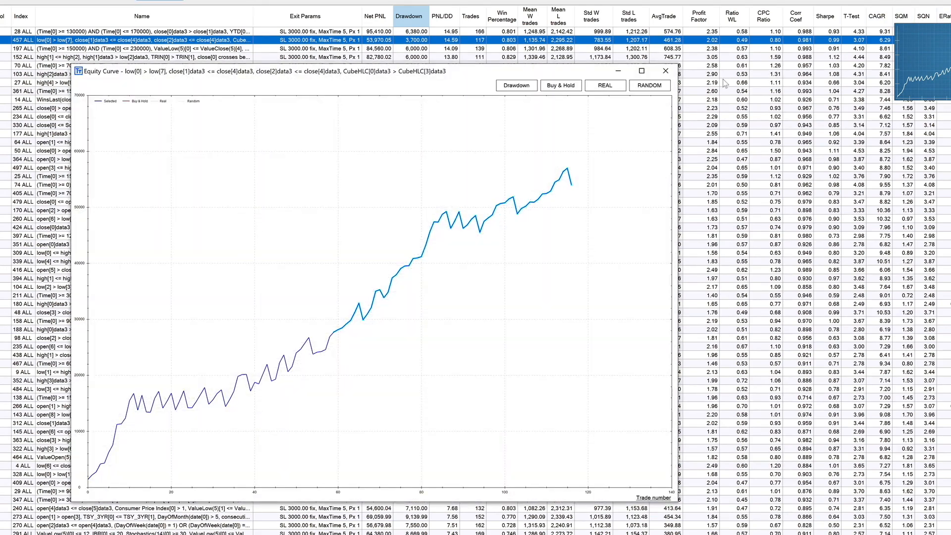
{"action": "left_click", "coordinate": [668, 87]}
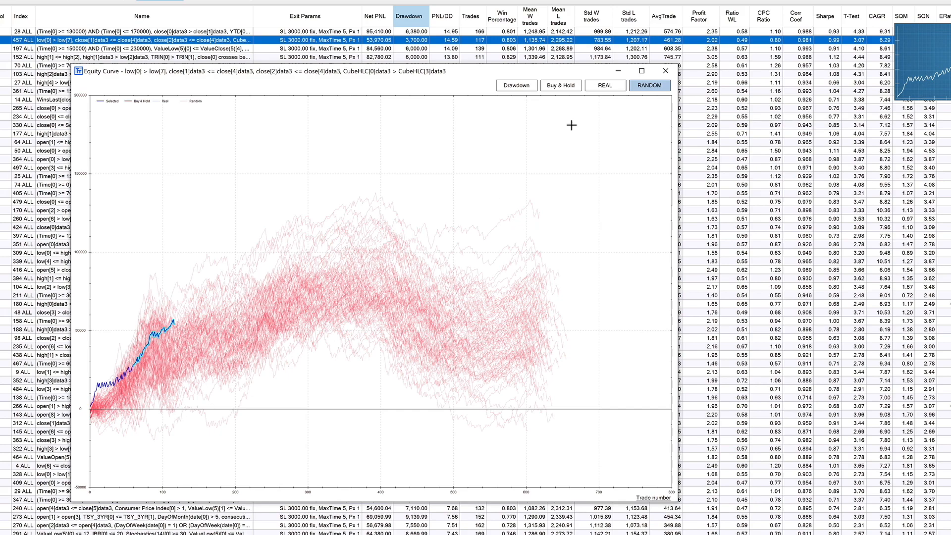
{"action": "left_click", "coordinate": [675, 71]}
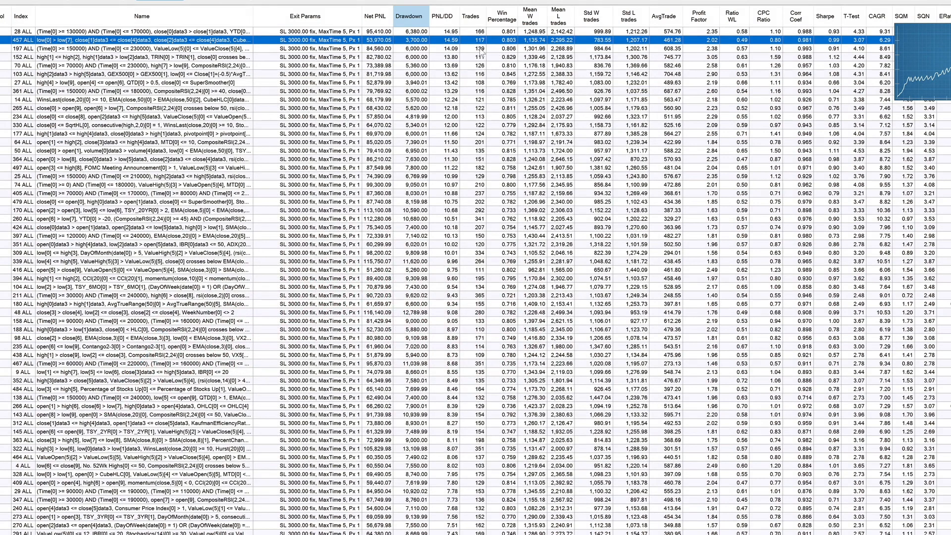
View the equity curve of the strategy with index 197 against the random curves, and close it.
{"action": "left_click", "coordinate": [480, 48]}
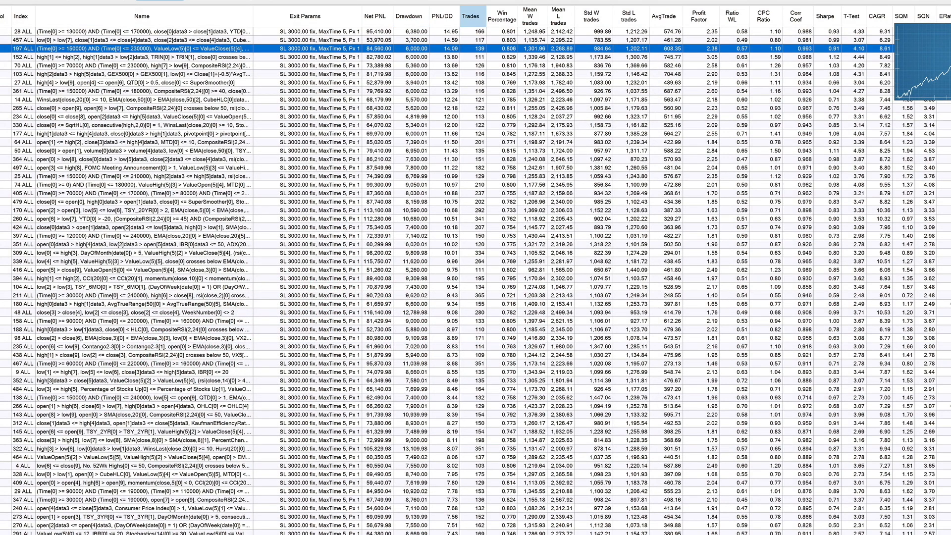
{"action": "left_click", "coordinate": [921, 74]}
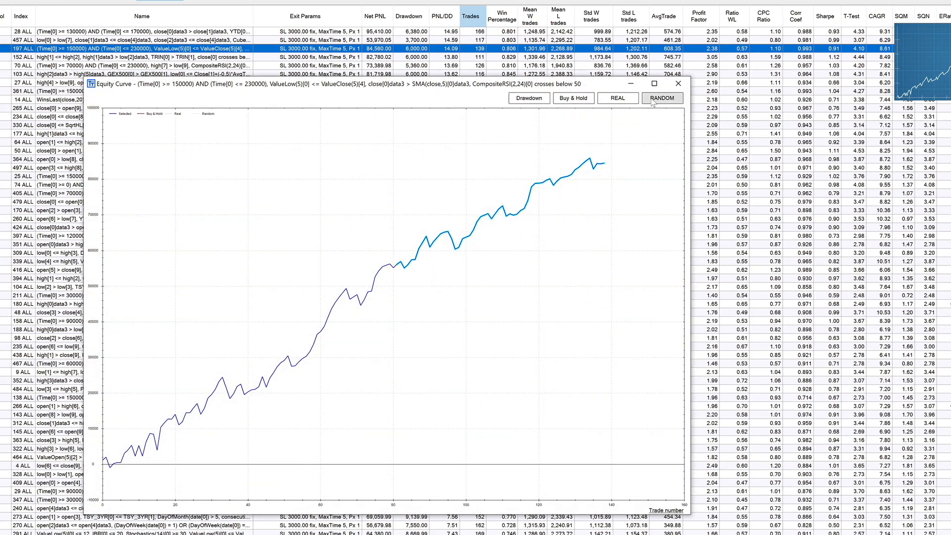
{"action": "left_click", "coordinate": [652, 99]}
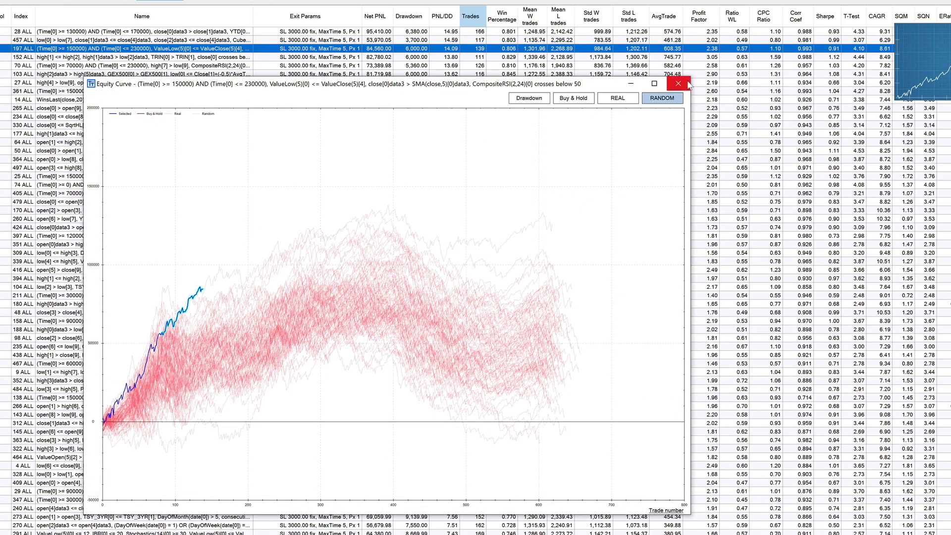
{"action": "left_click", "coordinate": [678, 83]}
Compare the equity curve of the strategy with index 152 with the random curves, close it, and start a Noise Test on this strategy.
{"action": "left_click", "coordinate": [617, 59]}
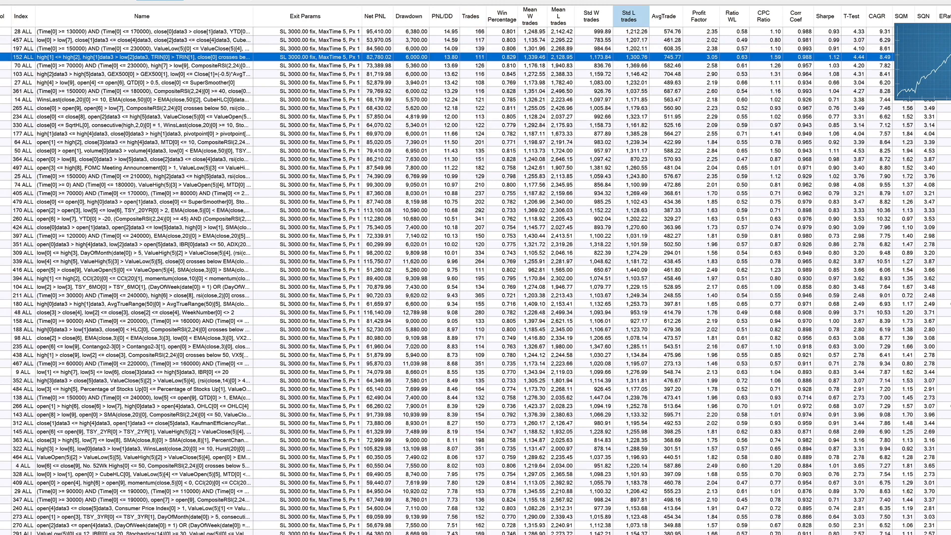
{"action": "left_click", "coordinate": [943, 62]}
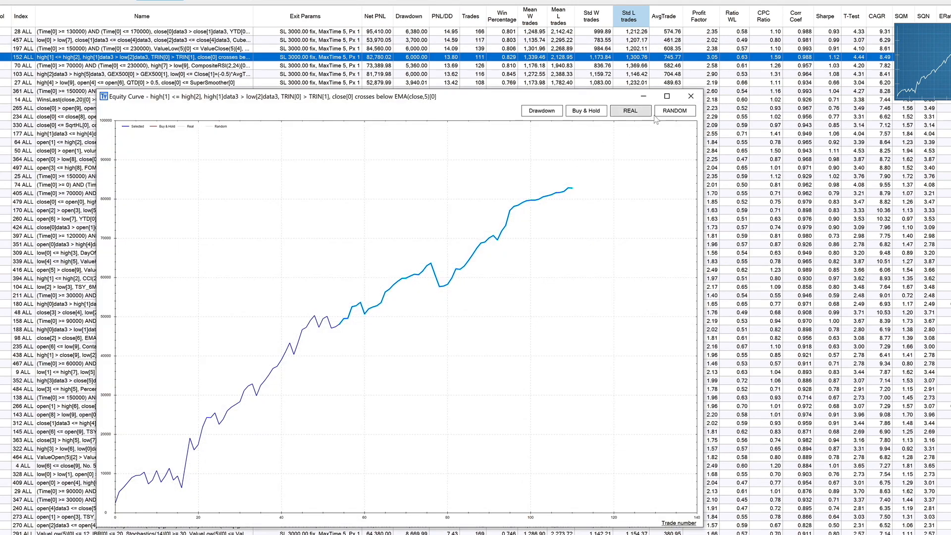
{"action": "left_click", "coordinate": [682, 118]}
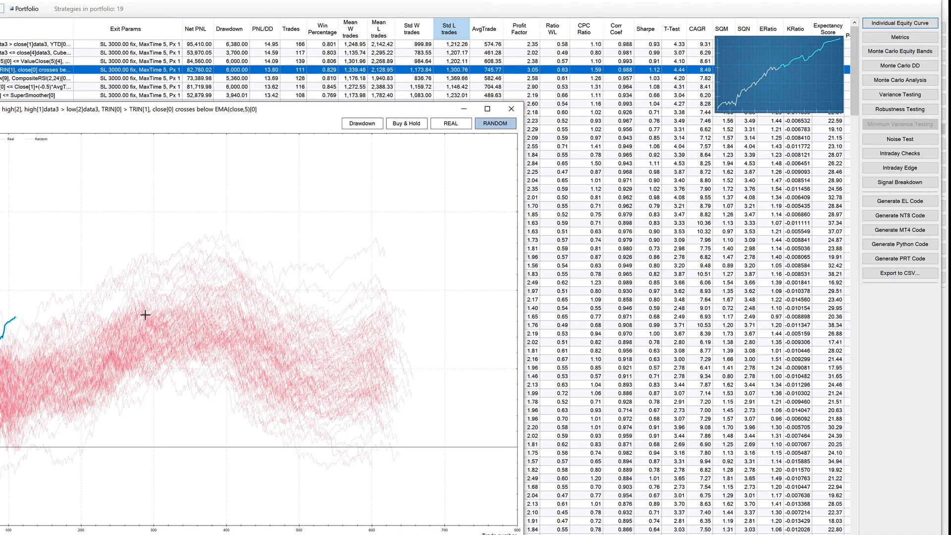
{"action": "left_click", "coordinate": [511, 108]}
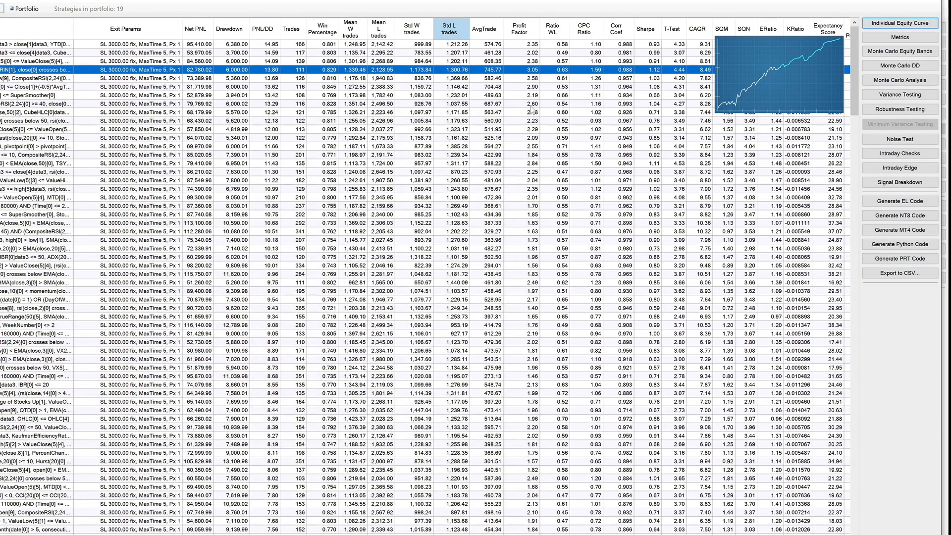
{"action": "left_click", "coordinate": [901, 140]}
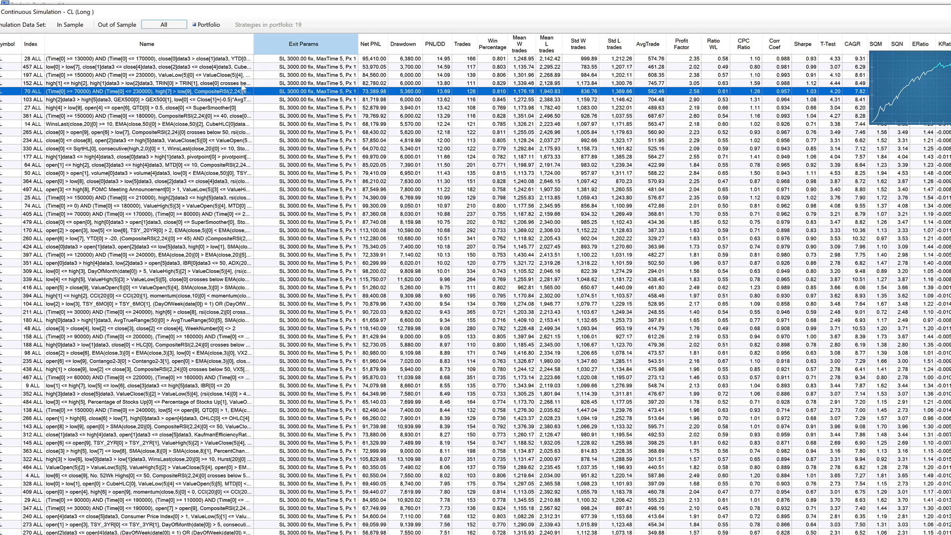
View the equity curve of the strategy with index 70 against the random curves, and close it.
{"action": "left_click", "coordinate": [912, 88]}
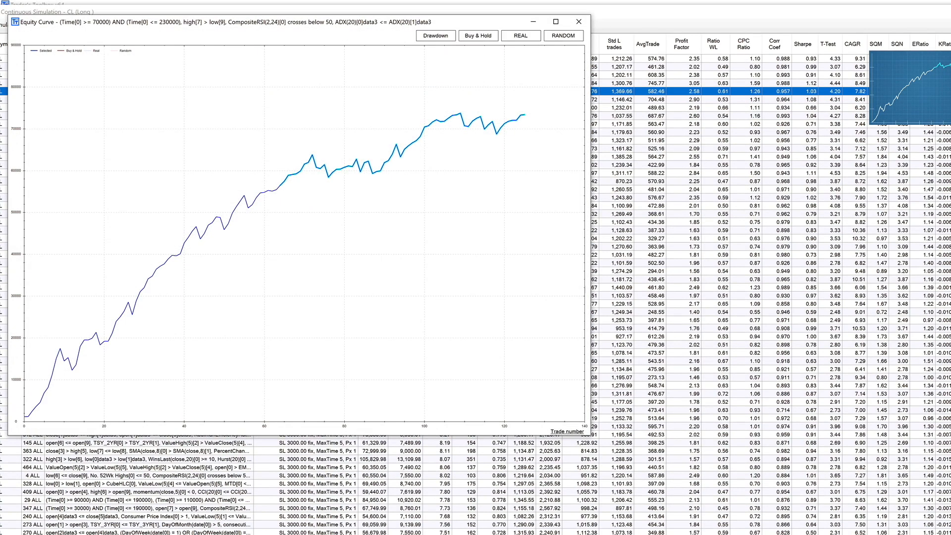
{"action": "left_click", "coordinate": [563, 35]}
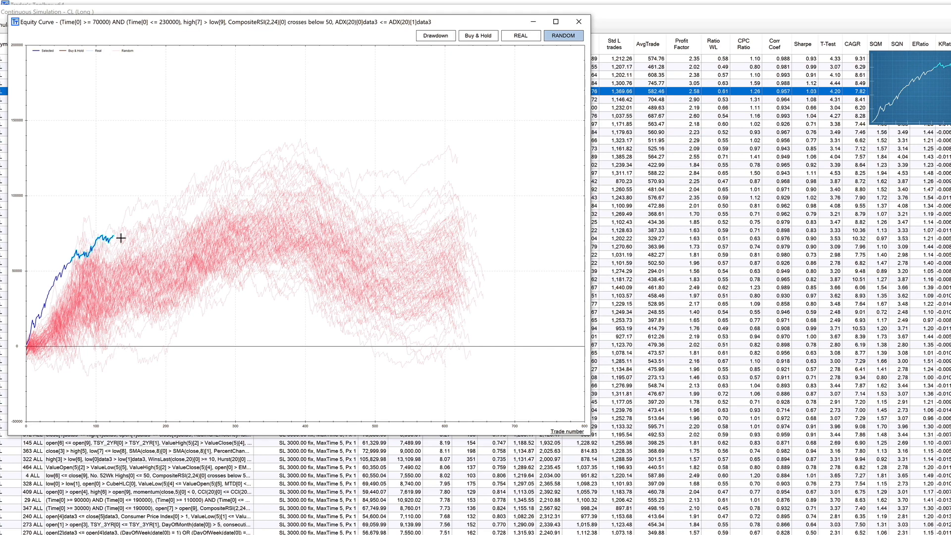
{"action": "left_click", "coordinate": [579, 21]}
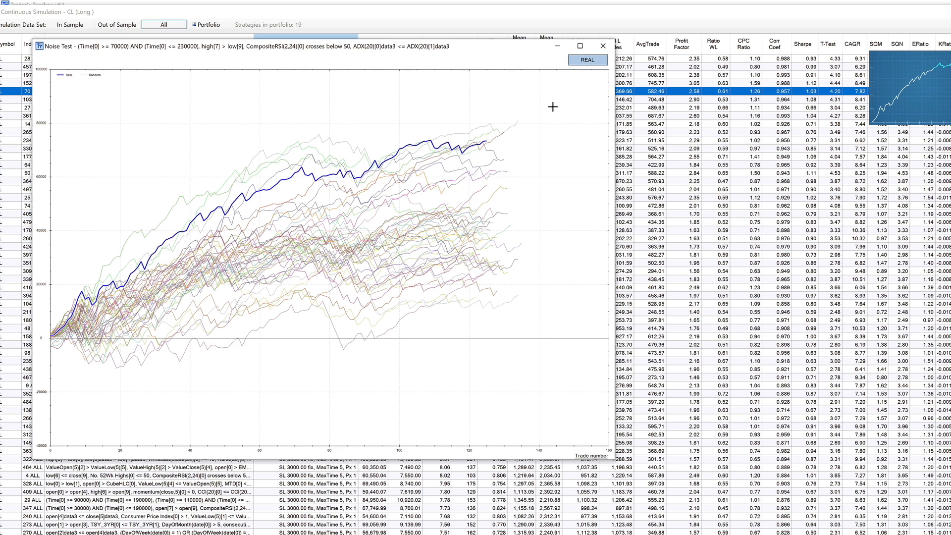
Toggle the real curve off and on in the Noise Test of the strategy with index 70, and close the test window.
{"action": "left_click", "coordinate": [589, 61]}
{"action": "left_click", "coordinate": [588, 61]}
{"action": "left_click", "coordinate": [602, 46]}
Reopen the index 70 strategy's equity curve, compare it with the random curves again, and close it.
{"action": "left_click", "coordinate": [931, 87]}
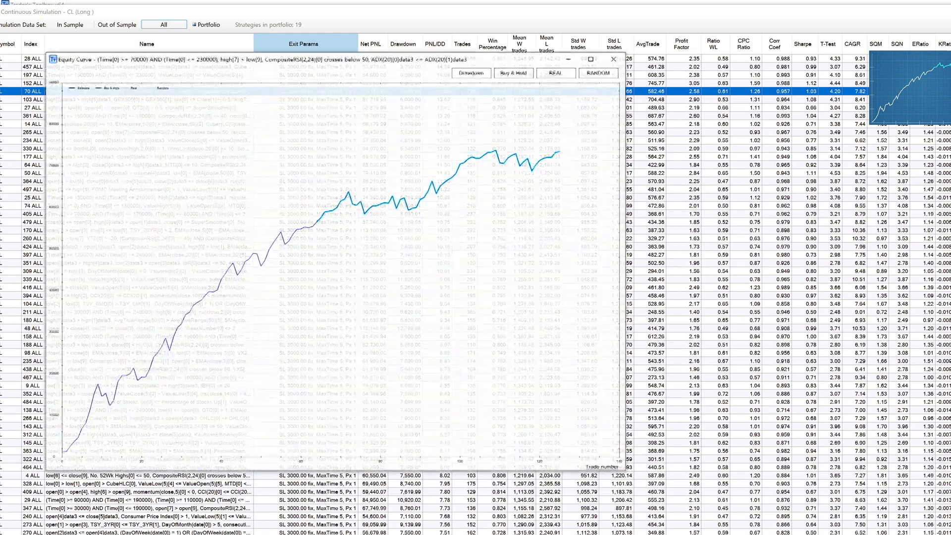
{"action": "left_click", "coordinate": [600, 73]}
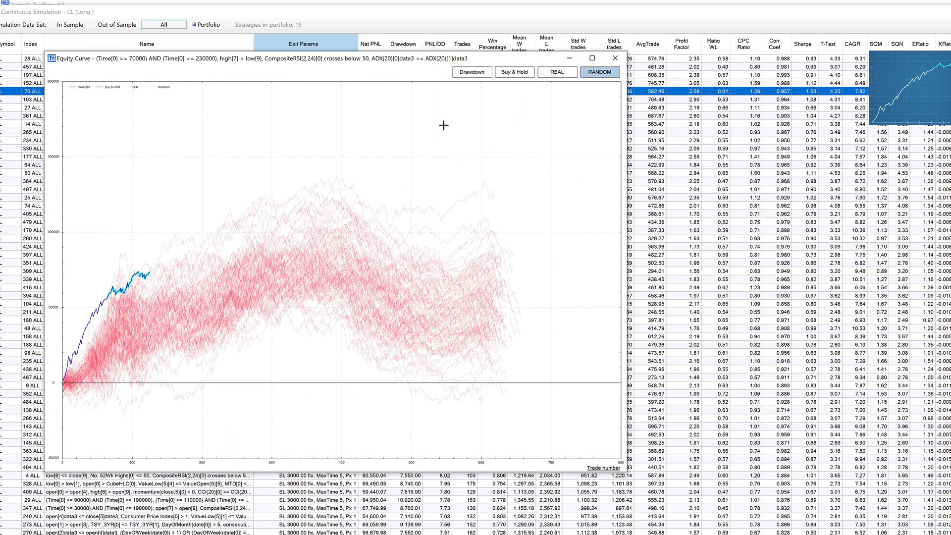
{"action": "left_click", "coordinate": [615, 58]}
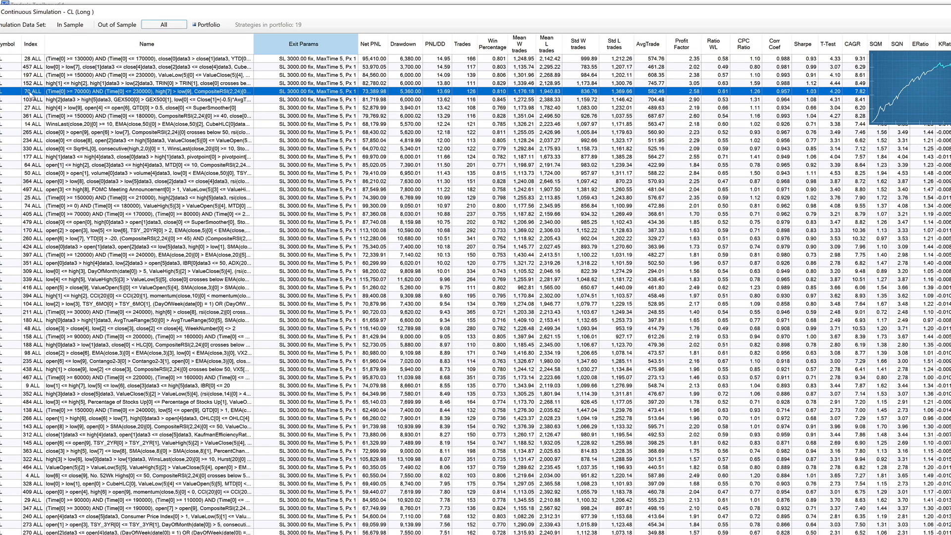
View the equity curve of the strategy with index 103 against the random curves, examine its Noise Test, and close both.
{"action": "double_click", "coordinate": [125, 100]}
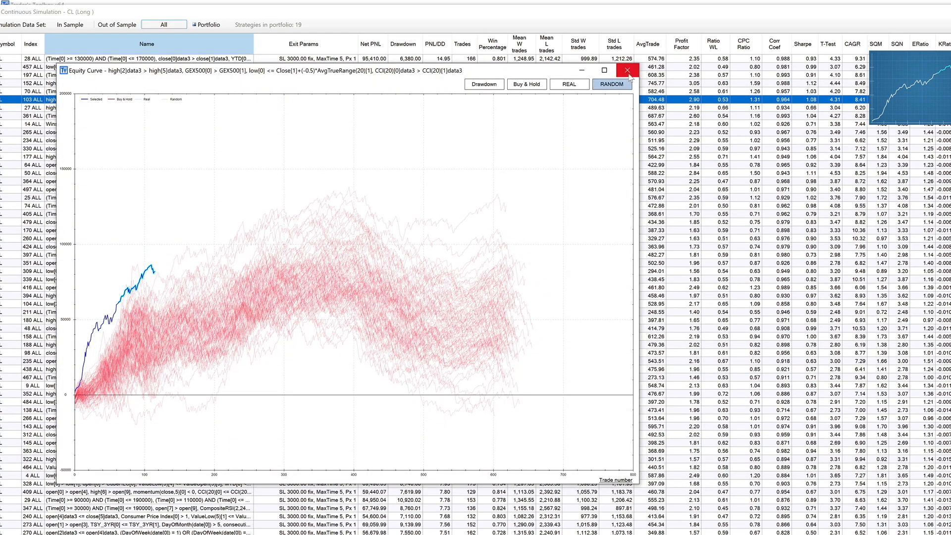
{"action": "left_click", "coordinate": [626, 70]}
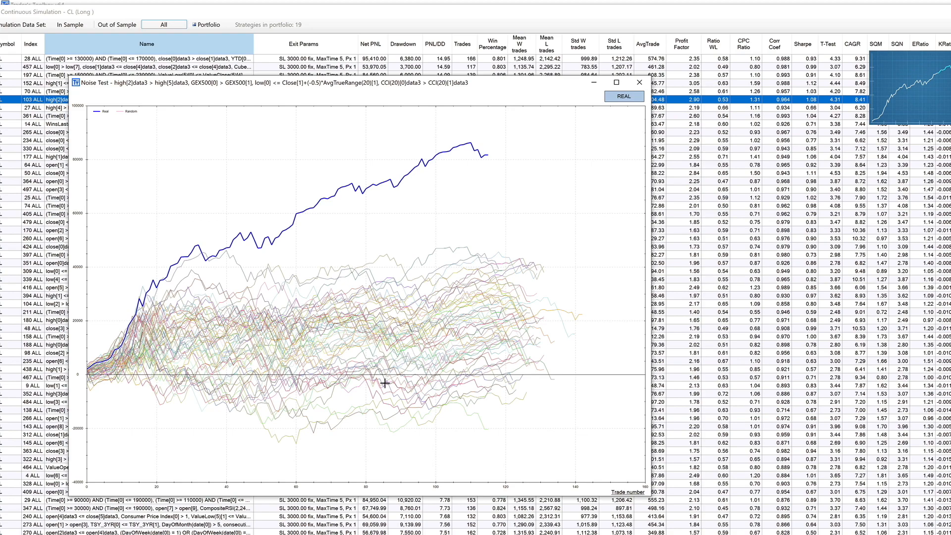
{"action": "left_click", "coordinate": [639, 82]}
Reopen the index 103 strategy's equity curve, run its Noise Test again, and close both windows.
{"action": "double_click", "coordinate": [869, 91]}
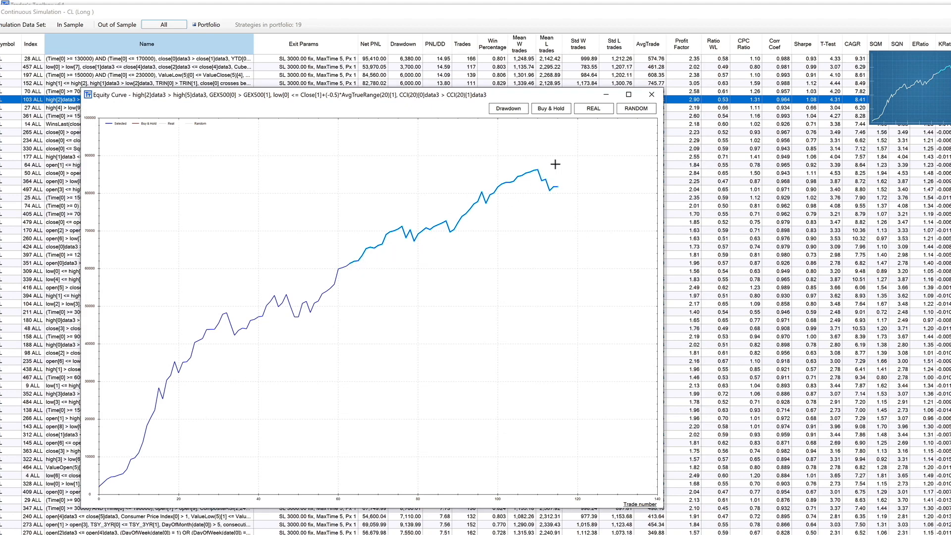
{"action": "left_click", "coordinate": [647, 101]}
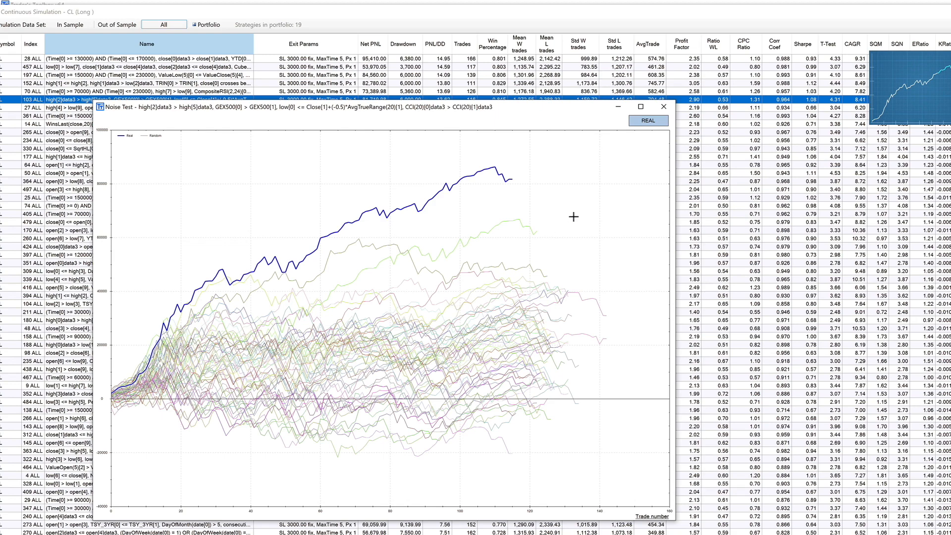
{"action": "left_click", "coordinate": [664, 106]}
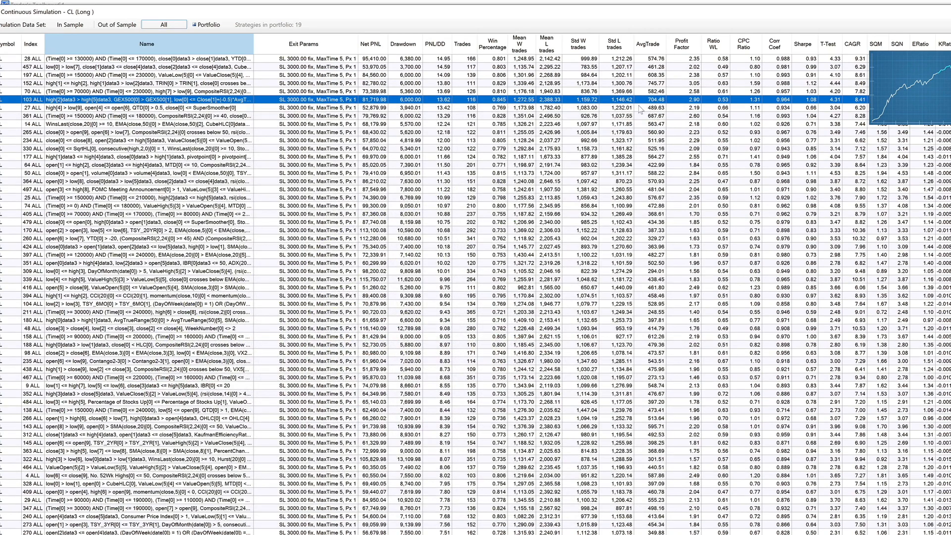
View the equity curve of the strategy with index 361 against the random curves, examine its Noise Test, and close both.
{"action": "left_click", "coordinate": [556, 109]}
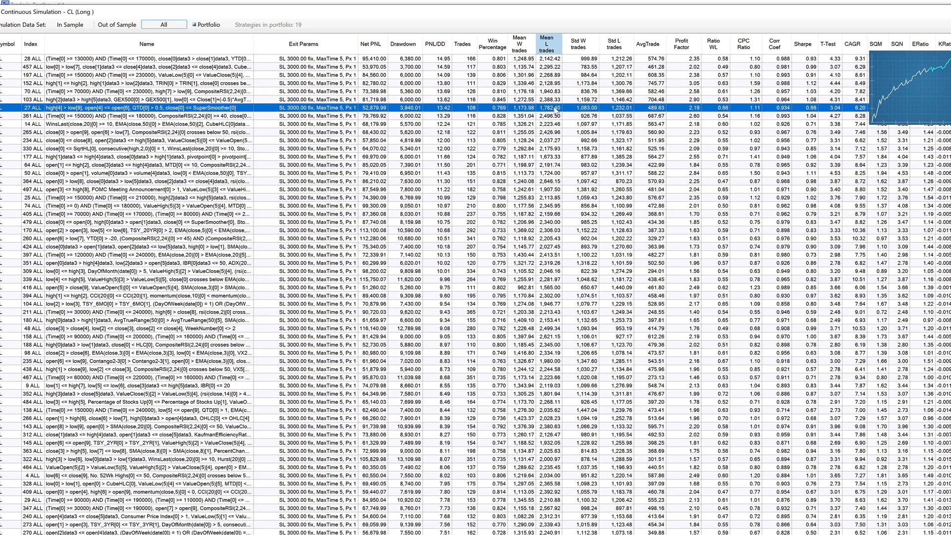
{"action": "key", "text": "Down"}
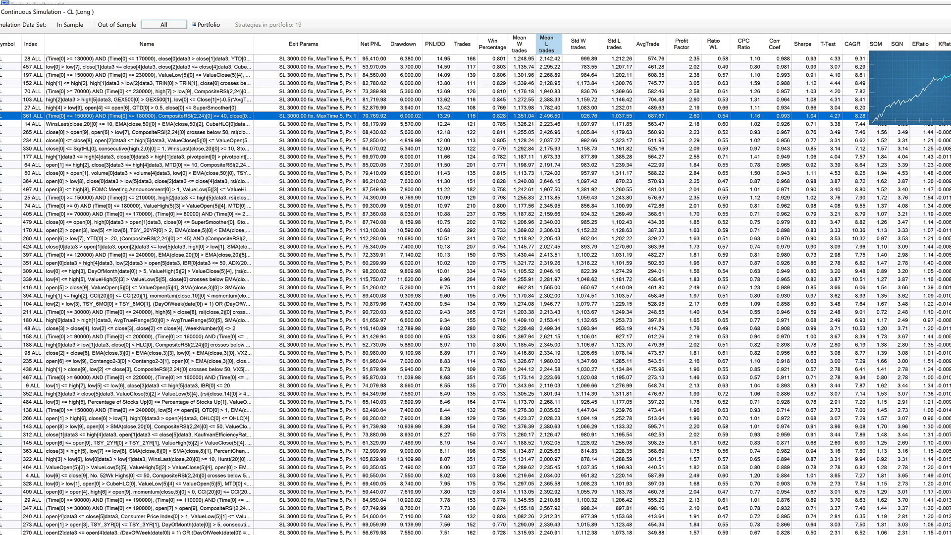
{"action": "left_click", "coordinate": [916, 88]}
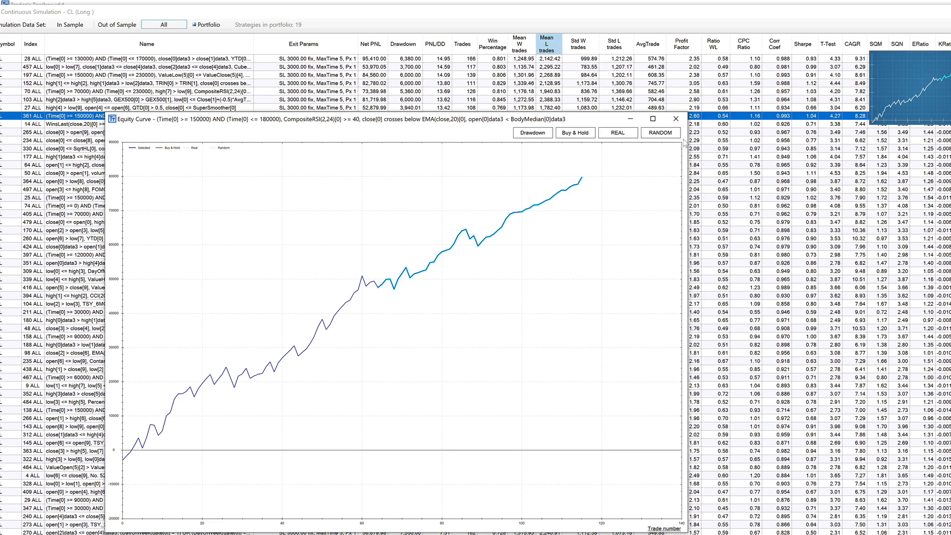
{"action": "left_click", "coordinate": [659, 134]}
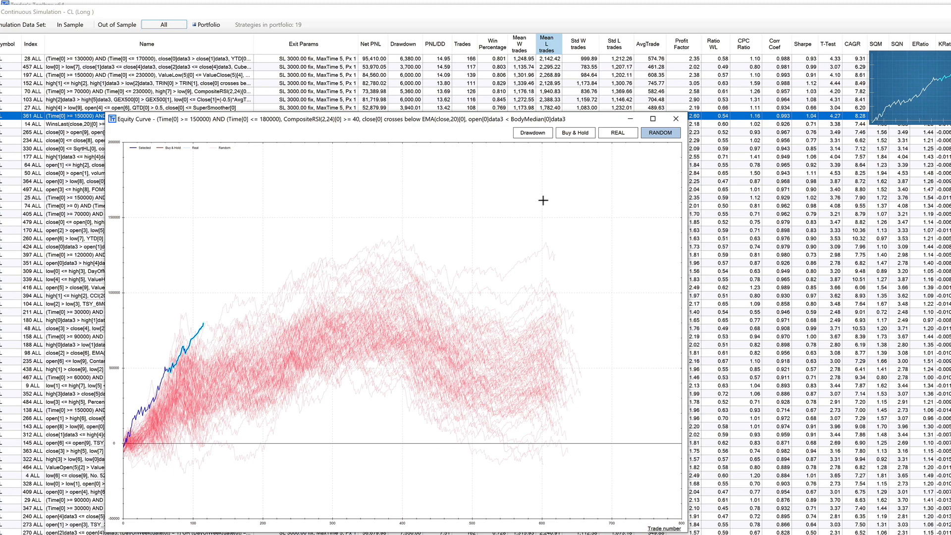
{"action": "left_click", "coordinate": [675, 120]}
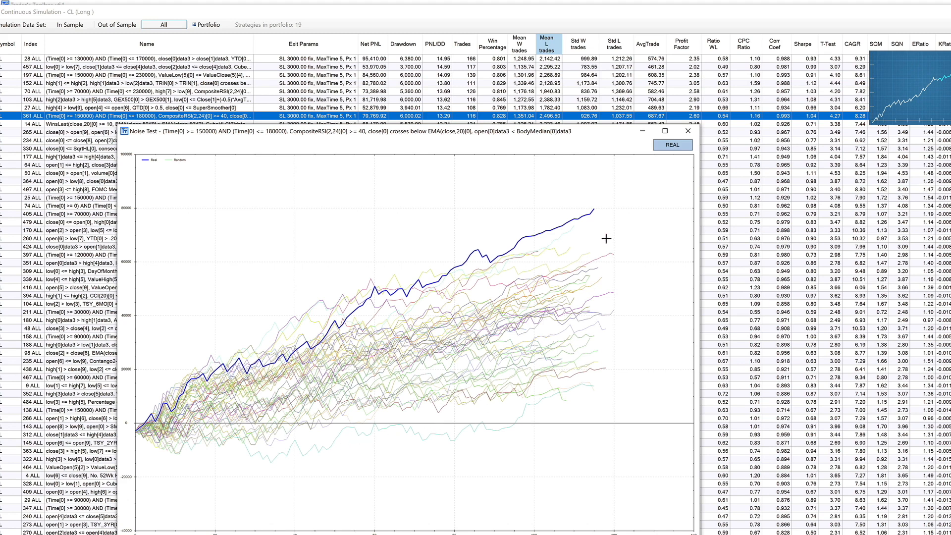
{"action": "left_click", "coordinate": [688, 131]}
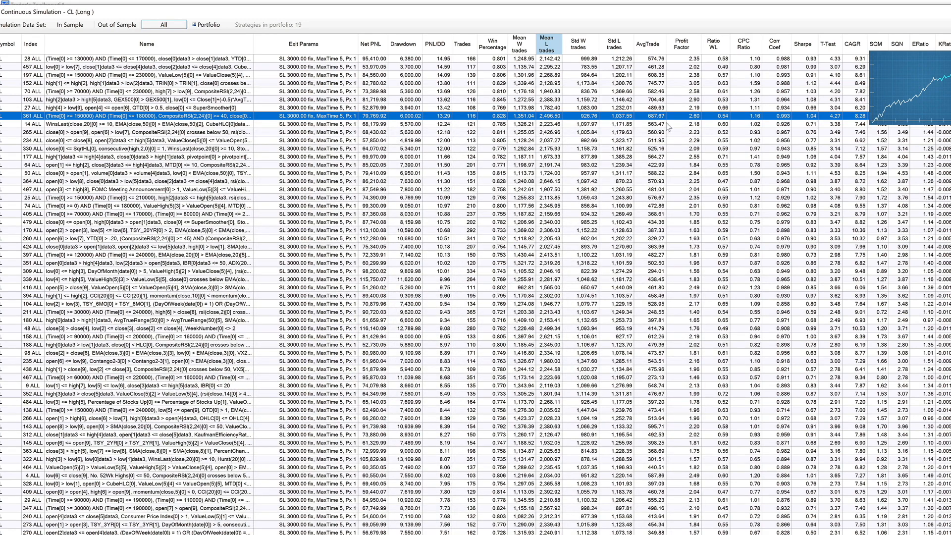
Examine the Noise Test of the strategy with index 234, compare its equity curve with the random curves, and close both windows.
{"action": "left_click", "coordinate": [584, 126]}
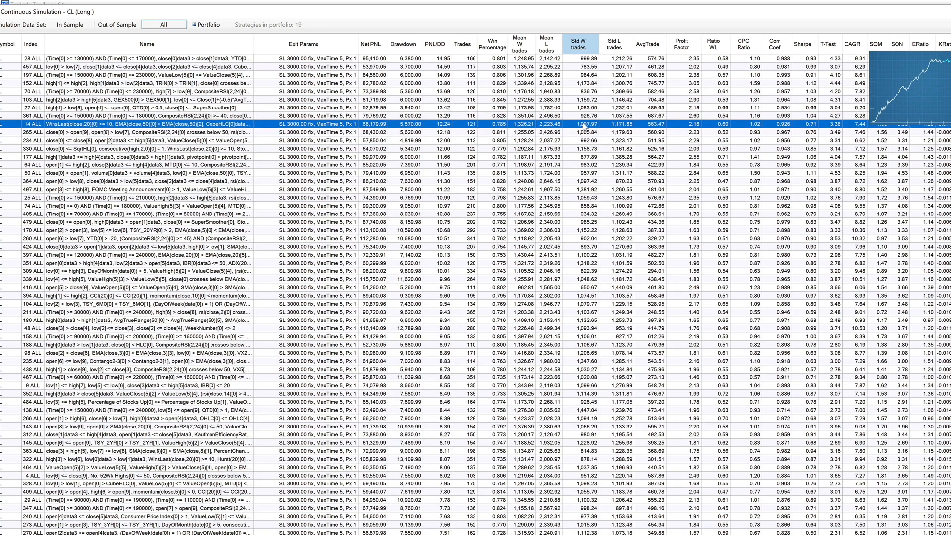
{"action": "left_click", "coordinate": [584, 129]}
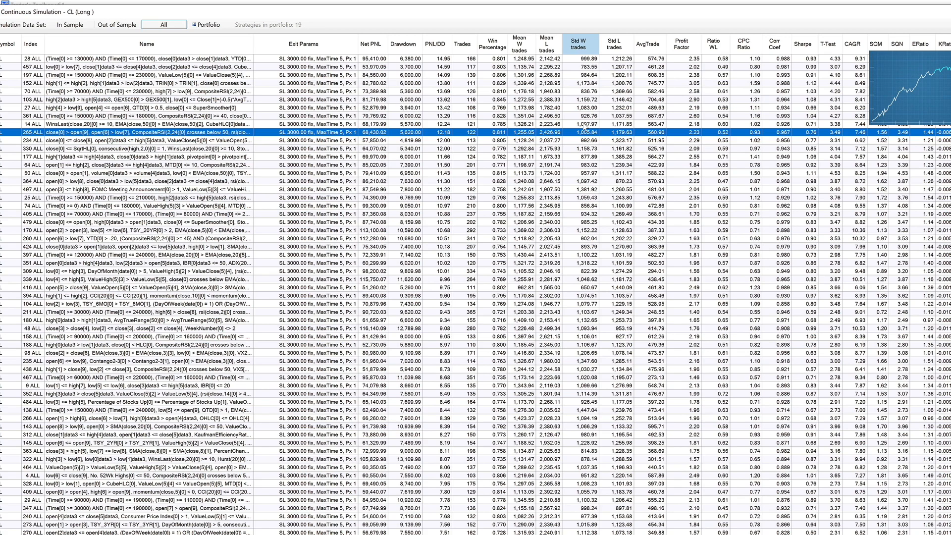
{"action": "key", "text": "Down"}
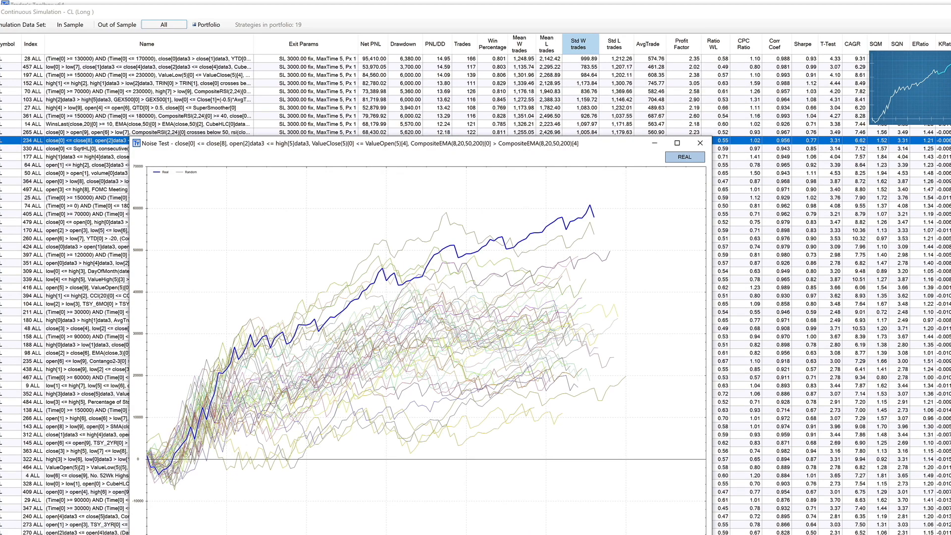
{"action": "left_click", "coordinate": [700, 143]}
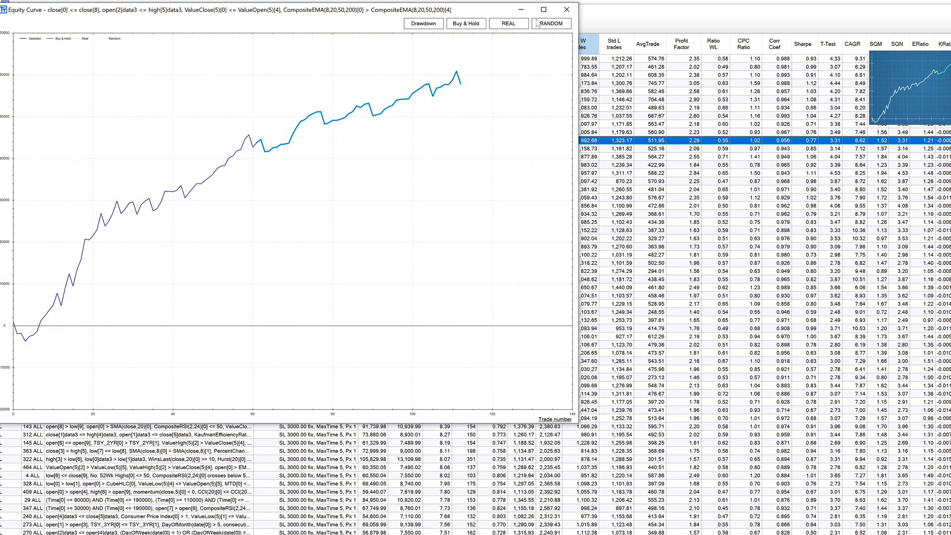
{"action": "left_click", "coordinate": [551, 25]}
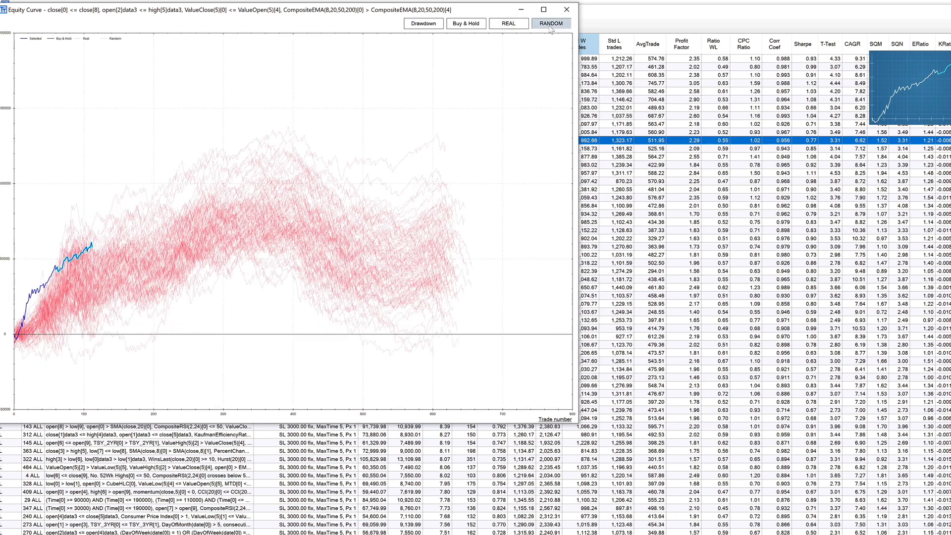
{"action": "left_click", "coordinate": [570, 13]}
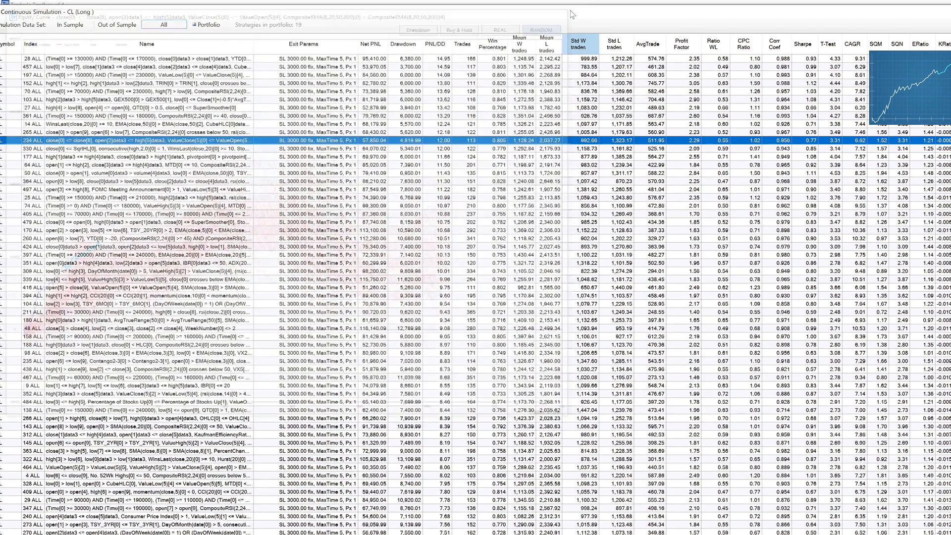
View the equity curve of the strategy with index 64 against the random curves and close it.
{"action": "left_click", "coordinate": [417, 150]}
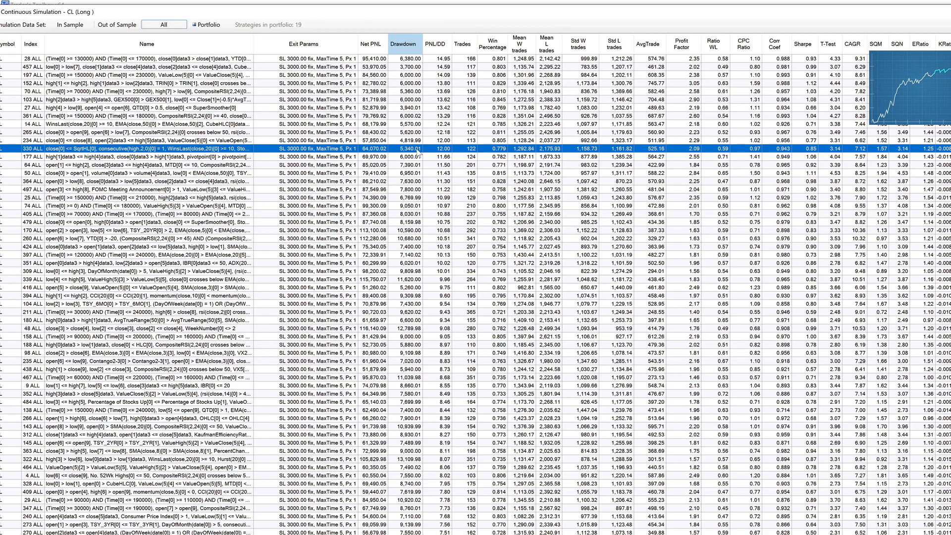
{"action": "key", "text": "Down"}
{"action": "key", "text": "Down"}
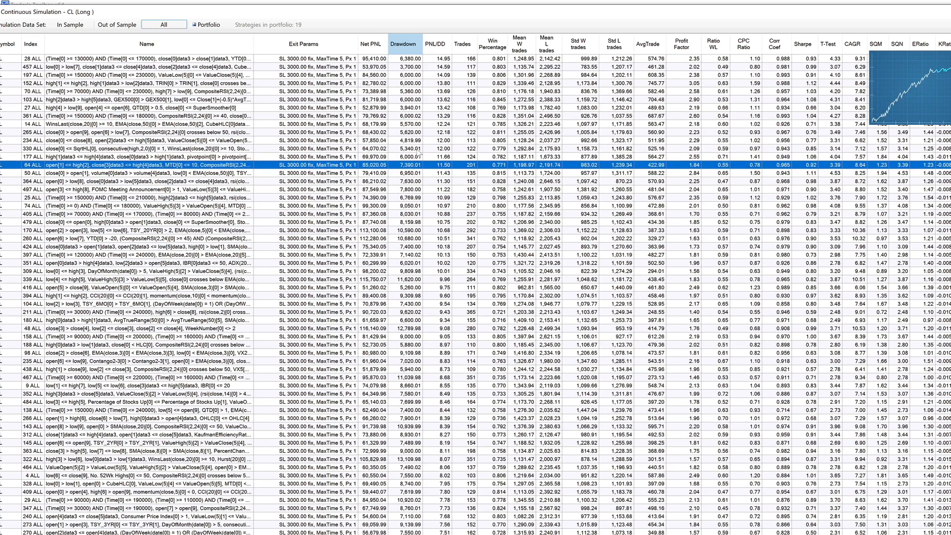
{"action": "left_click", "coordinate": [949, 27]}
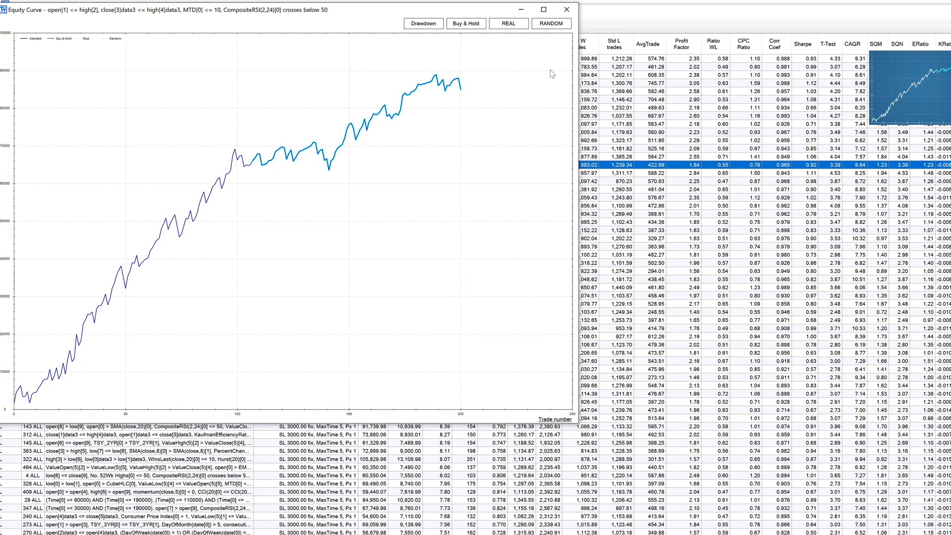
{"action": "left_click", "coordinate": [551, 24]}
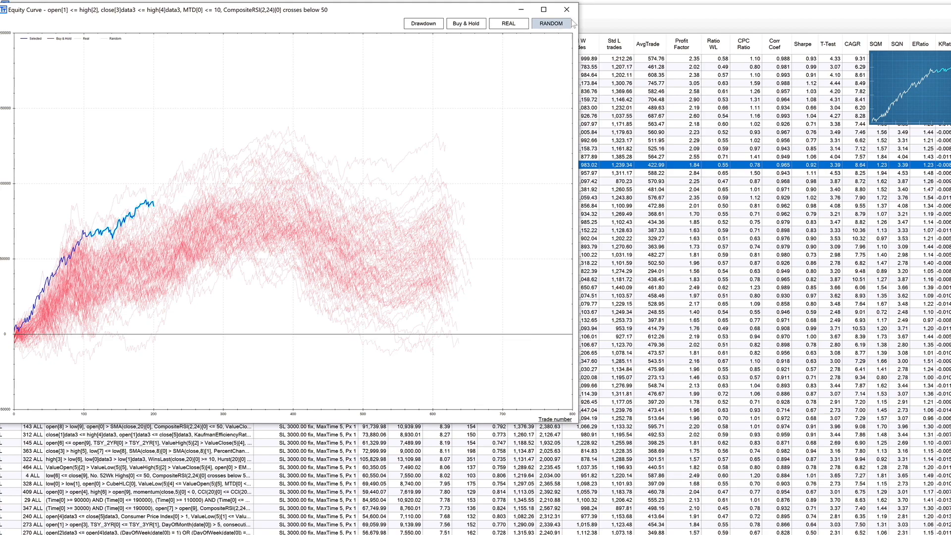
{"action": "left_click", "coordinate": [566, 9]}
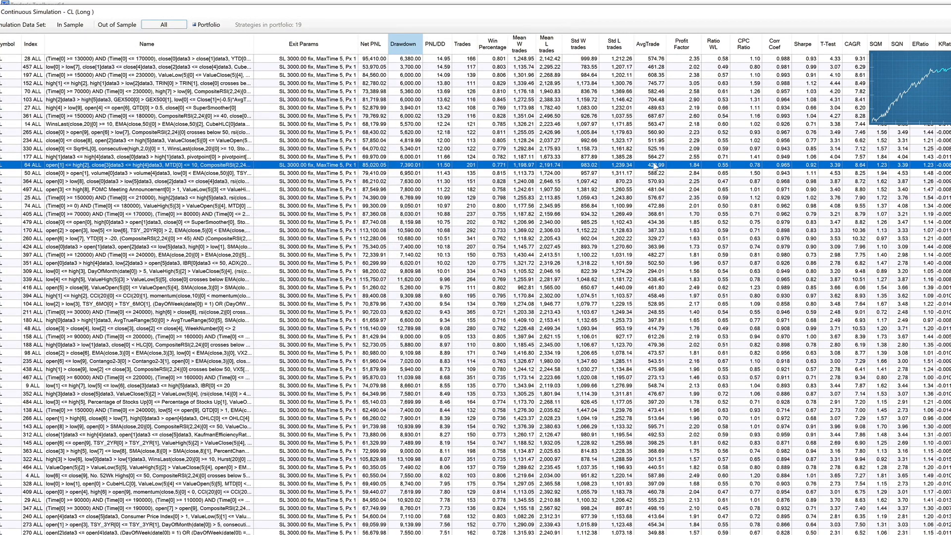
Browse down to the strategy with index 74, compare its equity curve with the random curves, and close it.
{"action": "key", "text": "Down"}
{"action": "key", "text": "Down"}
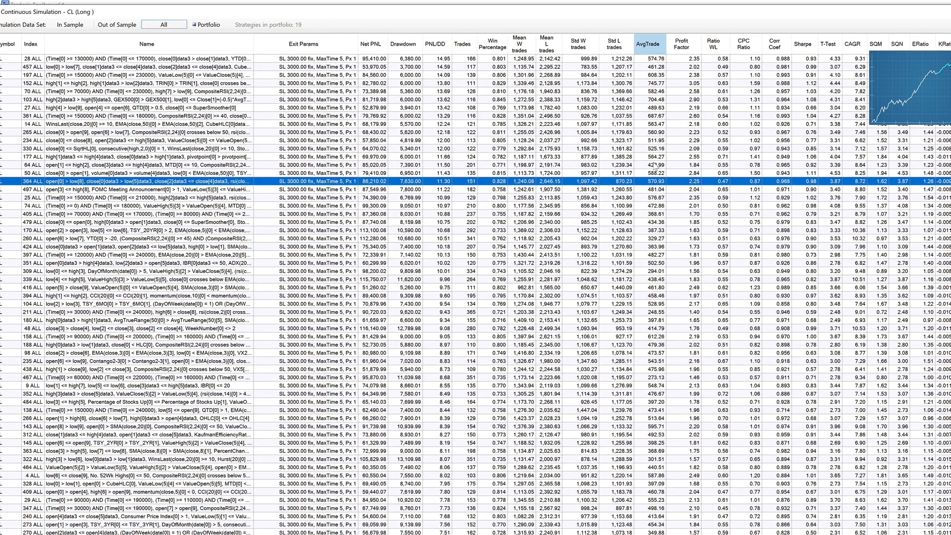
{"action": "key", "text": "Down"}
{"action": "key", "text": "Down"}
{"action": "key", "text": "Down"}
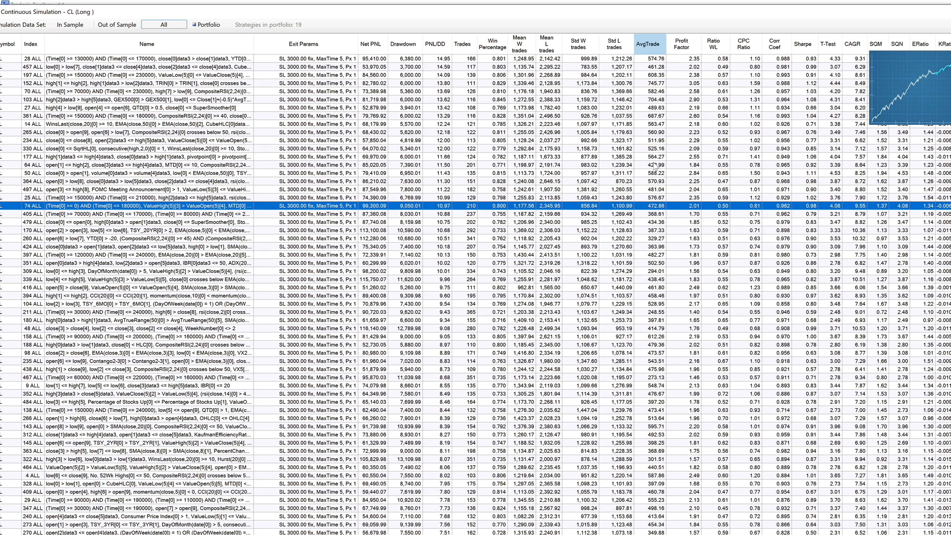
{"action": "left_click", "coordinate": [911, 88]}
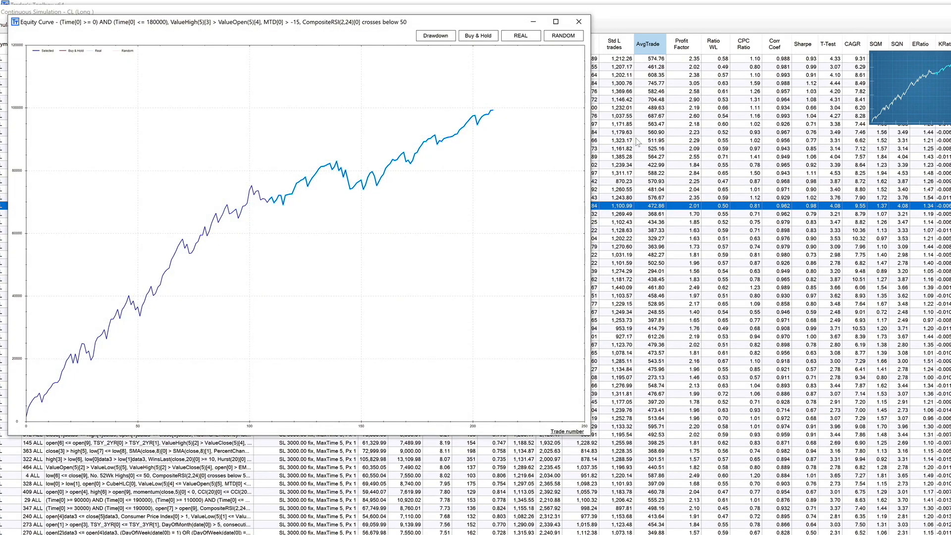
{"action": "left_click", "coordinate": [571, 39]}
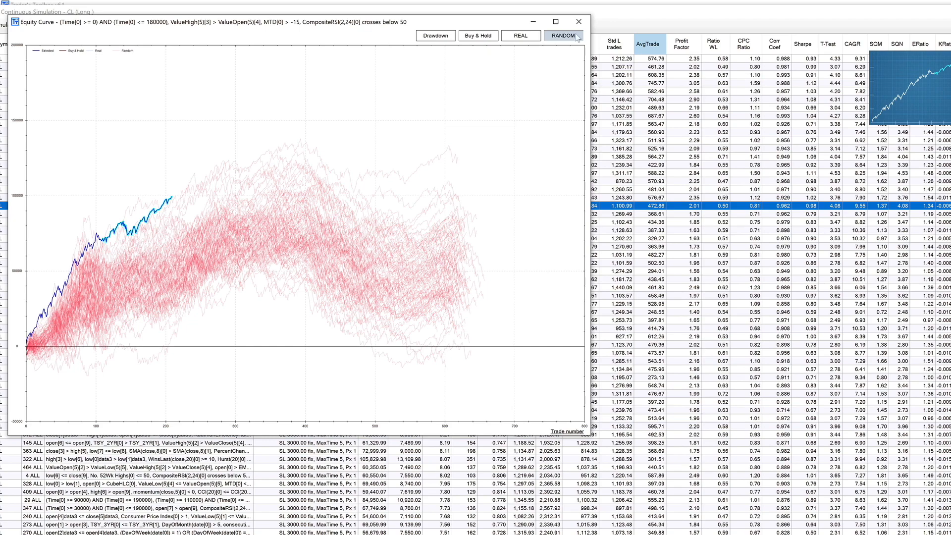
{"action": "left_click", "coordinate": [579, 21]}
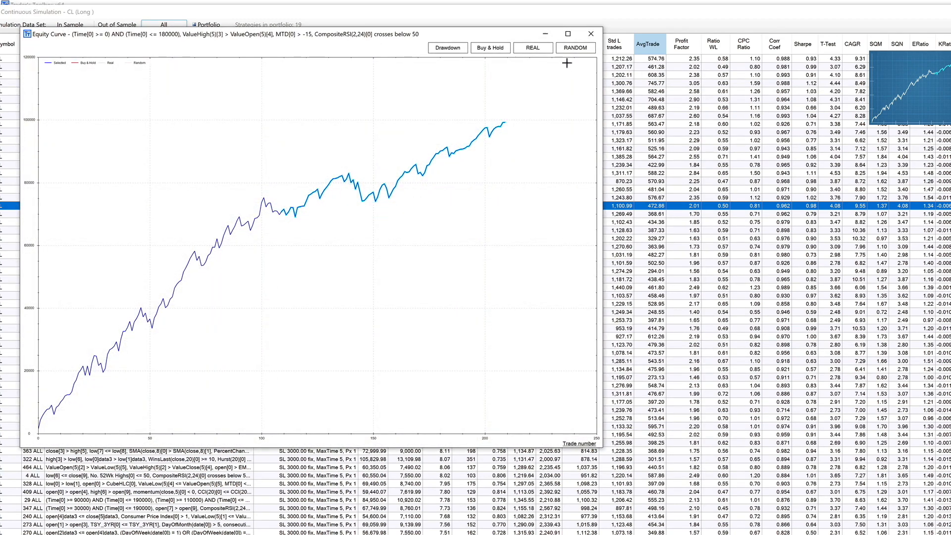
Compare the index 74 strategy's equity curve with the random curves again, examine its Metrics distributions versus random, and close both windows.
{"action": "left_click", "coordinate": [573, 49]}
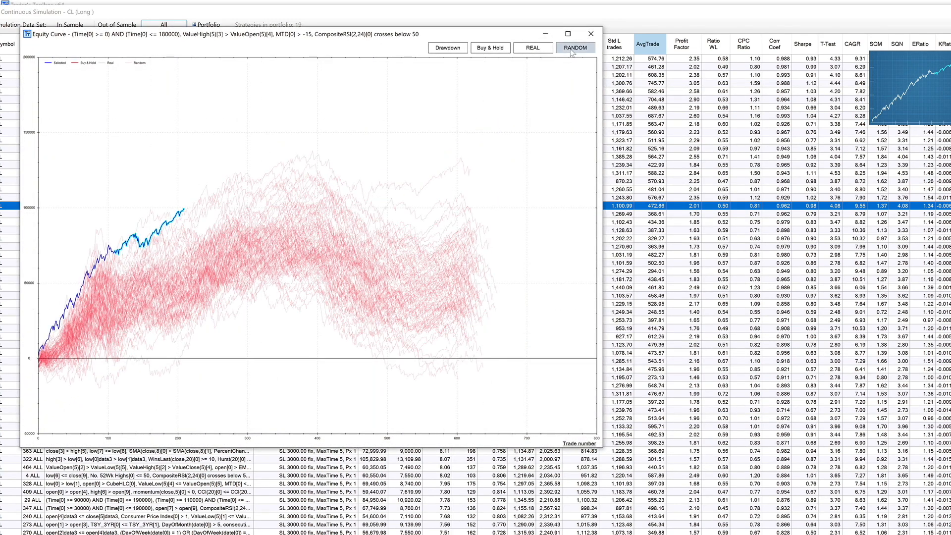
{"action": "left_click", "coordinate": [590, 34]}
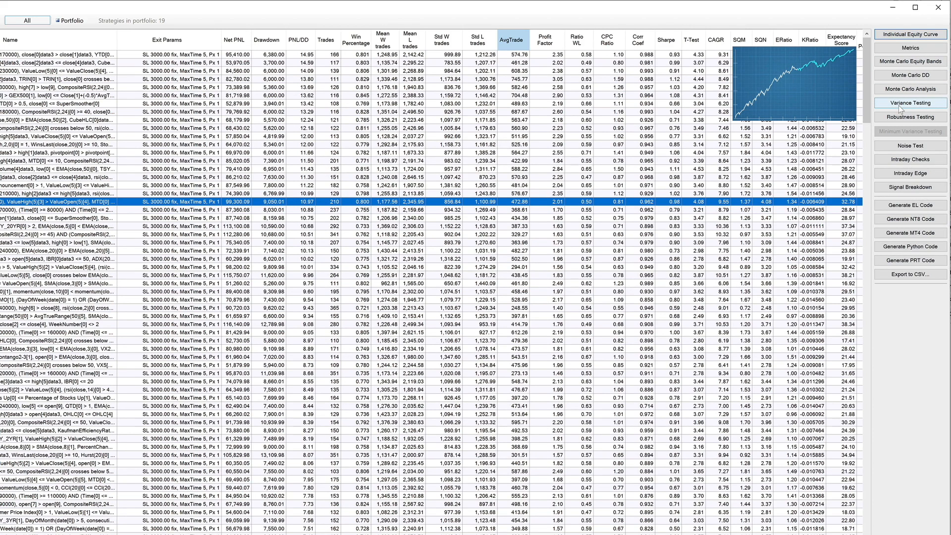
{"action": "left_click", "coordinate": [926, 45]}
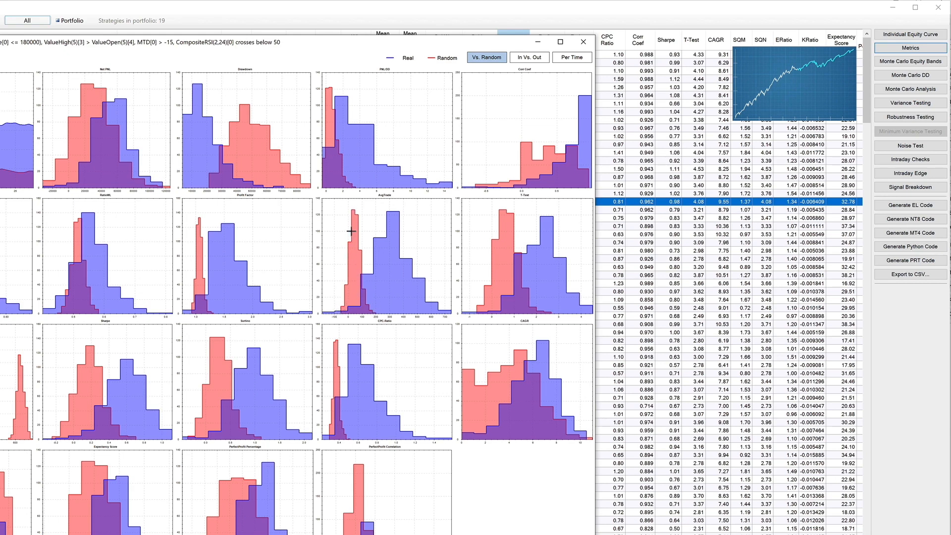
{"action": "left_click", "coordinate": [584, 42]}
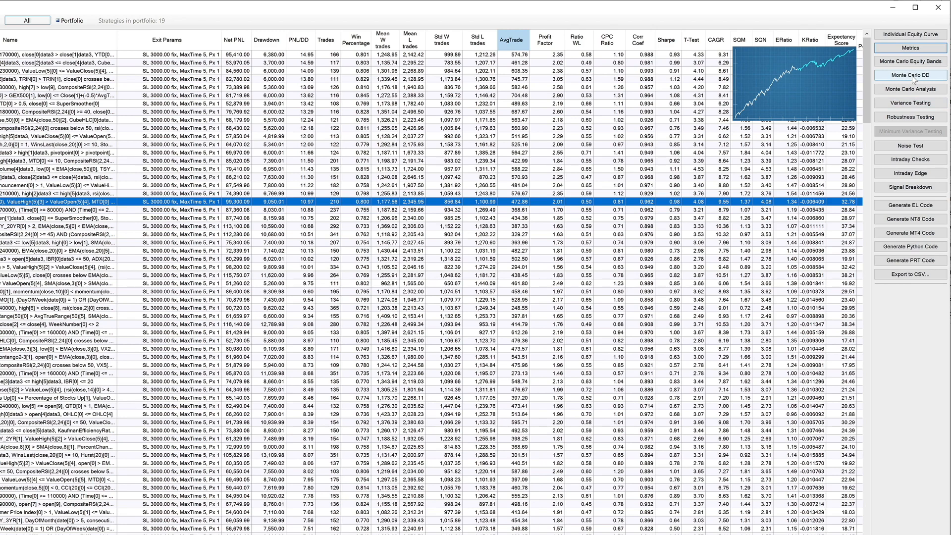
Switch to the results list containing the Month(date[0]) <> 2 strategy with index 56, and compare its equity curve with the random curves.
{"action": "left_click", "coordinate": [275, 210]}
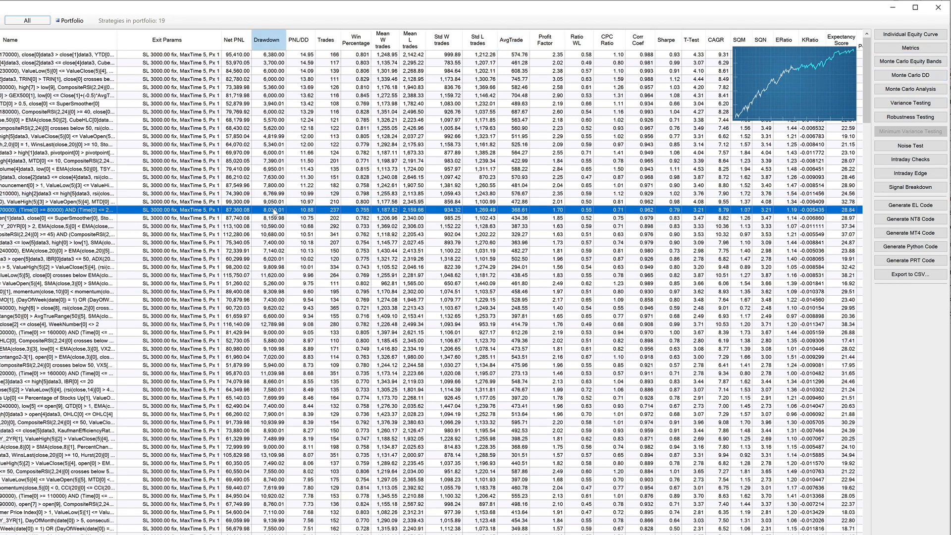
{"action": "left_click", "coordinate": [910, 34]}
{"action": "left_click", "coordinate": [328, 234]}
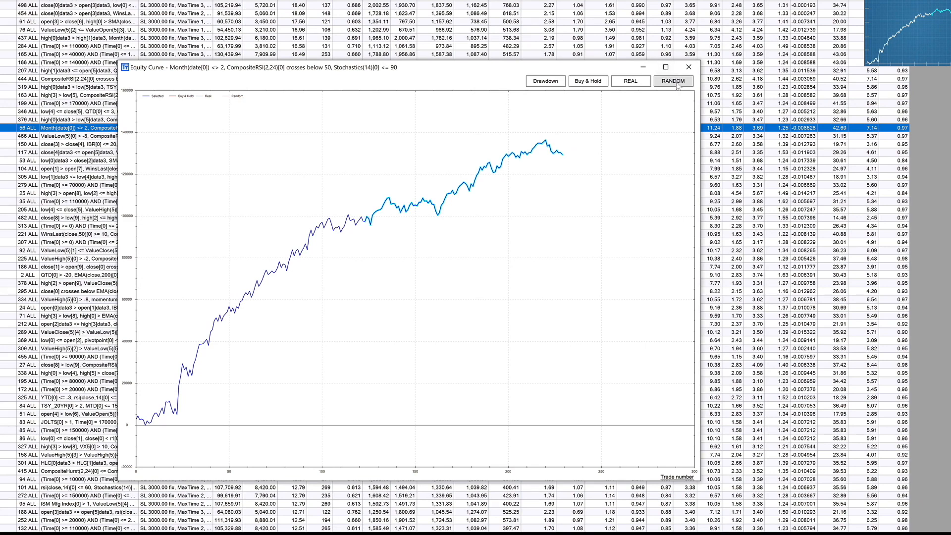
{"action": "left_click", "coordinate": [677, 83]}
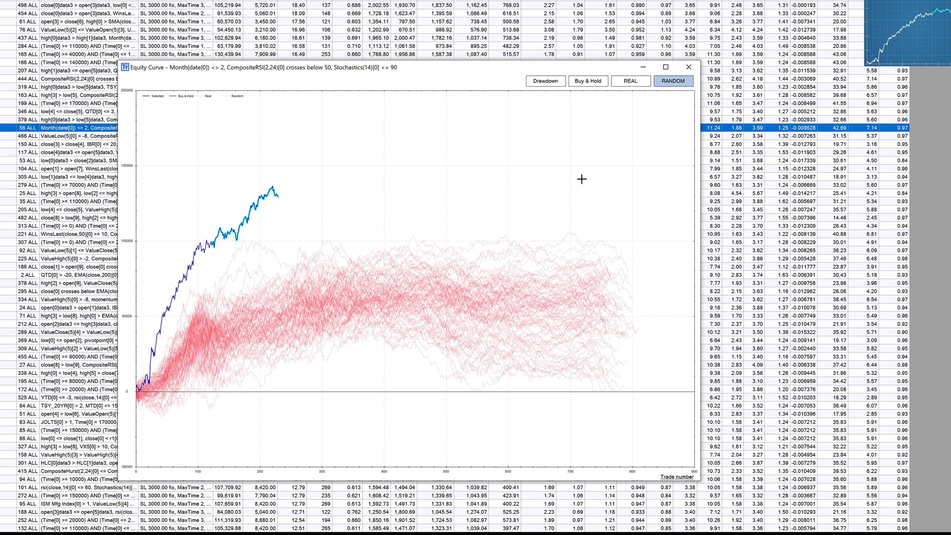
{"action": "left_click", "coordinate": [687, 67]}
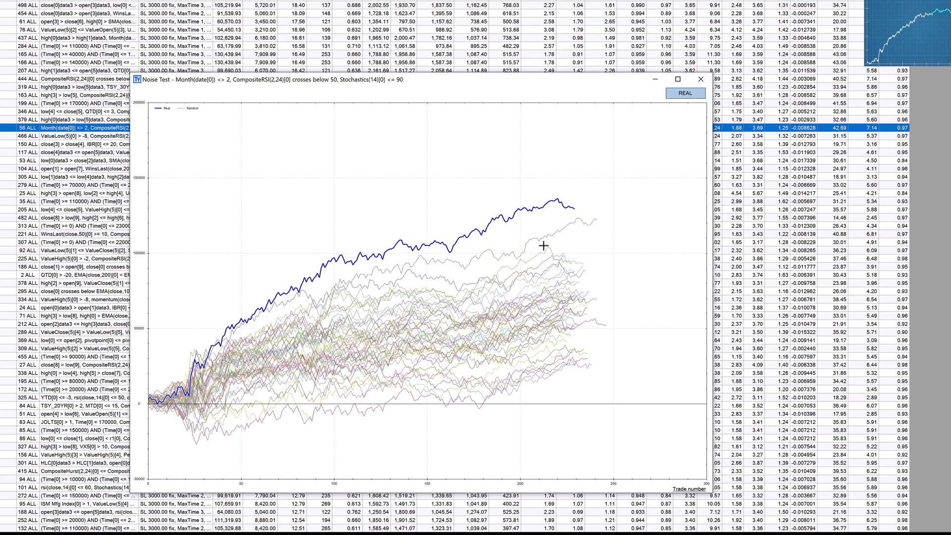
Toggle the real curve off and on in the Noise Test of the strategy with index 56, and close the test window.
{"action": "left_click", "coordinate": [685, 94]}
{"action": "left_click", "coordinate": [685, 94]}
{"action": "left_click", "coordinate": [684, 94]}
{"action": "left_click", "coordinate": [684, 94]}
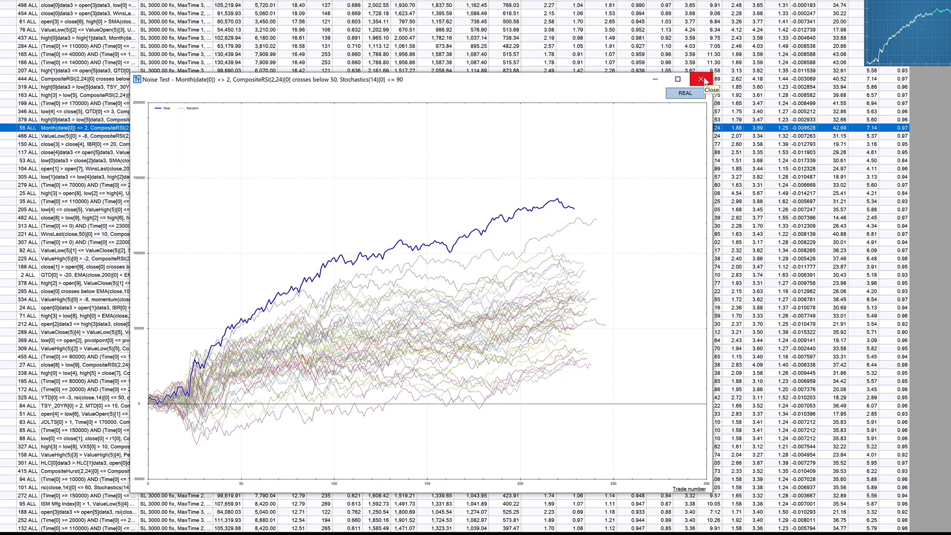
{"action": "left_click", "coordinate": [705, 82]}
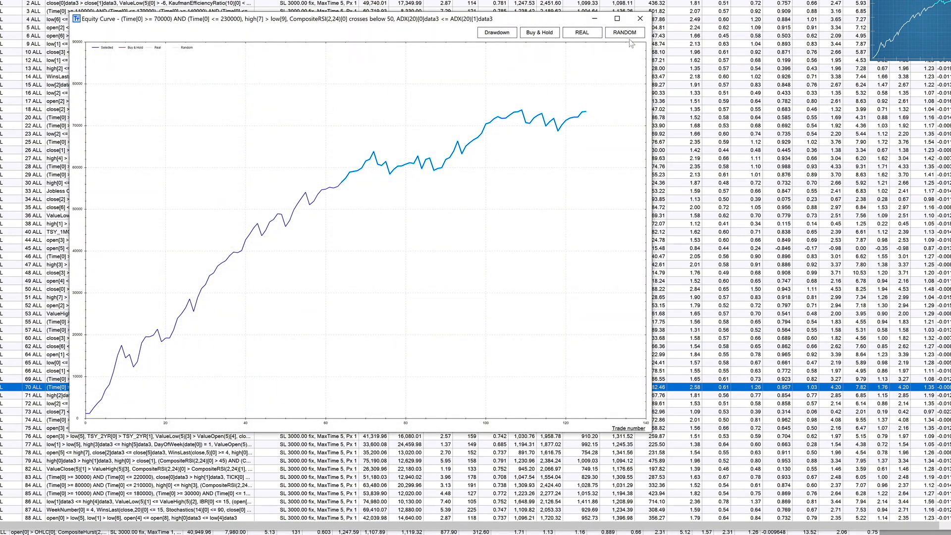
Compare the index 70 strategy's equity curve with the random curves, and zoom in on the end of the real curve in its Noise Test.
{"action": "left_click", "coordinate": [611, 35]}
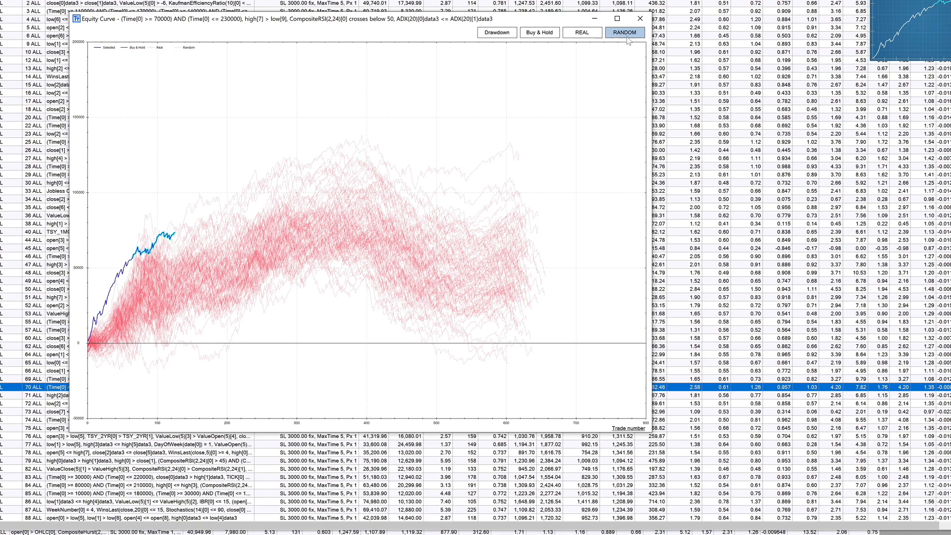
{"action": "left_click", "coordinate": [640, 19]}
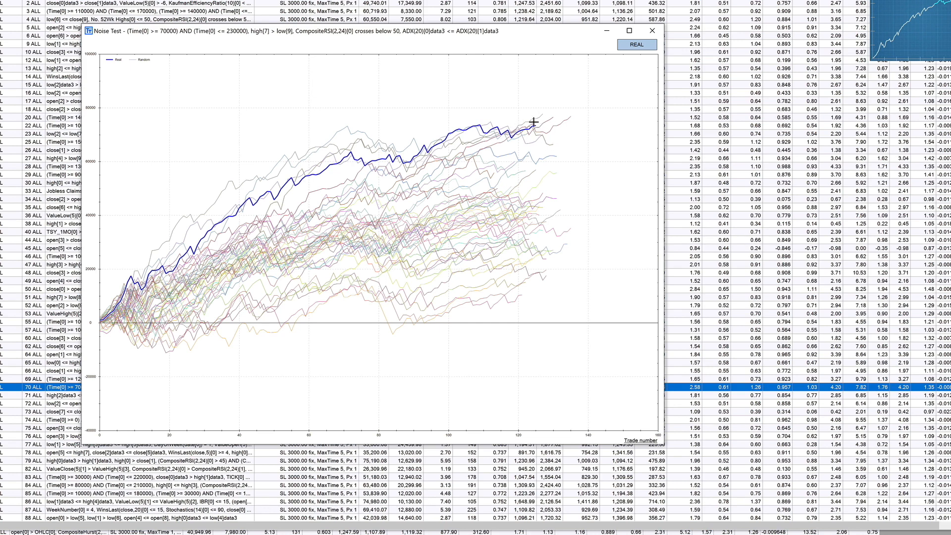
{"action": "left_click_drag", "start_coordinate": [504, 112], "coordinate": [568, 156]}
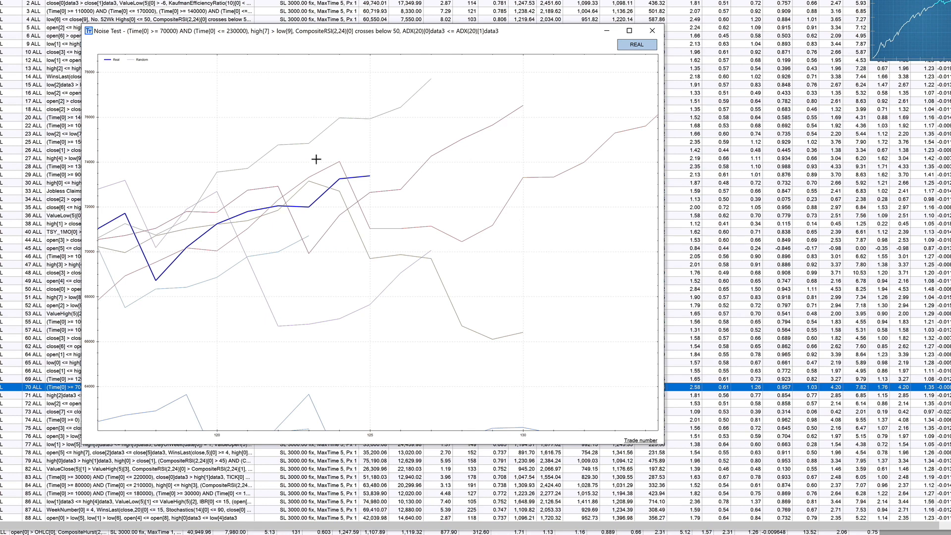
Toggle the real curve in the index 70 strategy's Noise Test, and close that test and the 10-Yr Note Auction strategy's equity curve window.
{"action": "left_click", "coordinate": [635, 47]}
{"action": "left_click", "coordinate": [653, 32]}
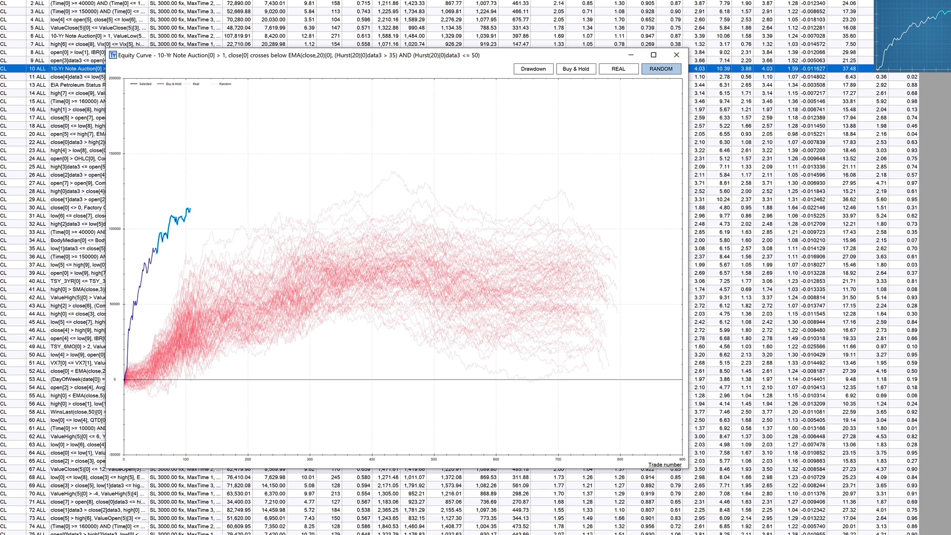
{"action": "left_click", "coordinate": [676, 55]}
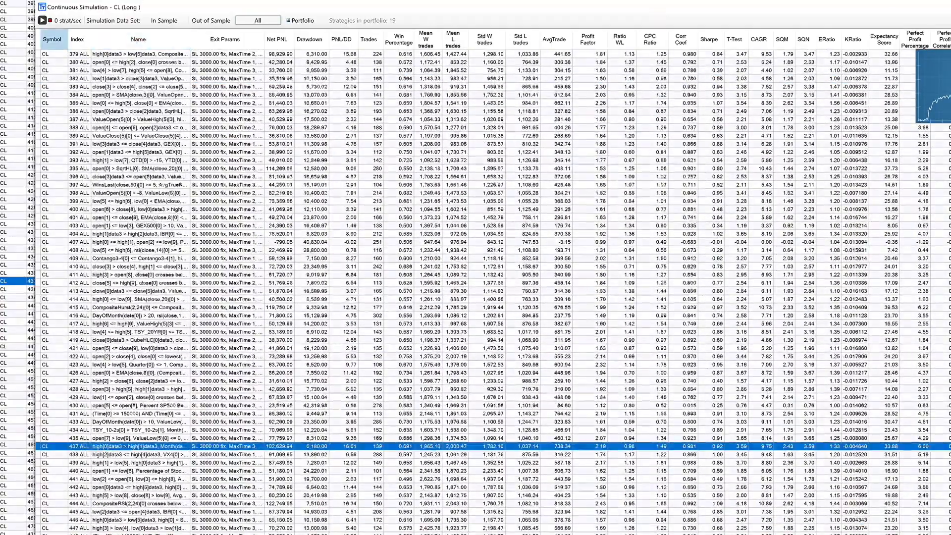
Open the results of the strategy with index 437, examine its Noise Test curves, and close the test window.
{"action": "double_click", "coordinate": [129, 446]}
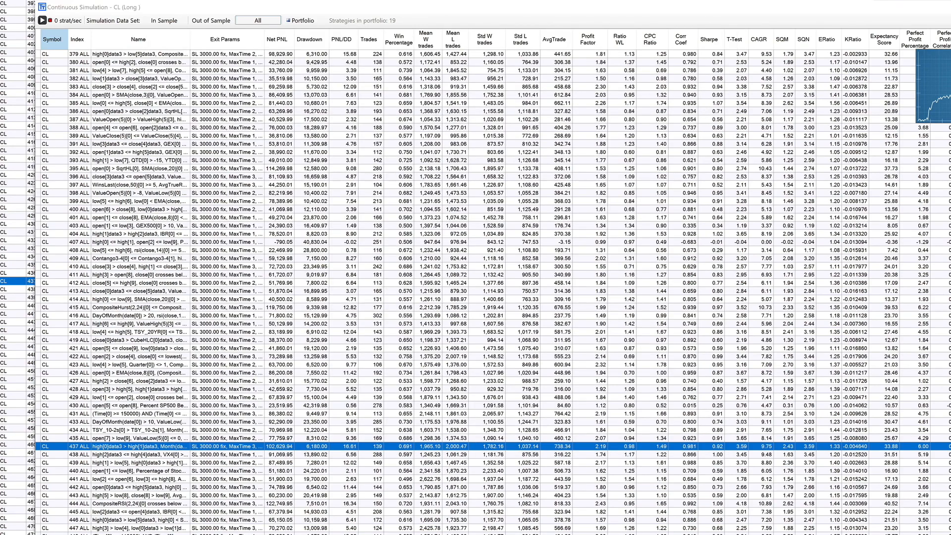
{"action": "left_click_drag", "start_coordinate": [474, 0], "coordinate": [636, 35]}
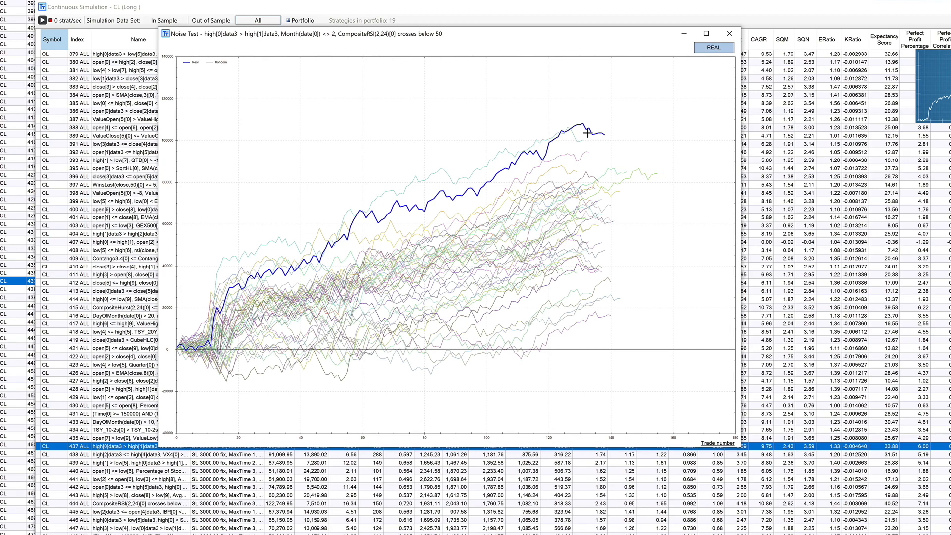
{"action": "left_click", "coordinate": [729, 34]}
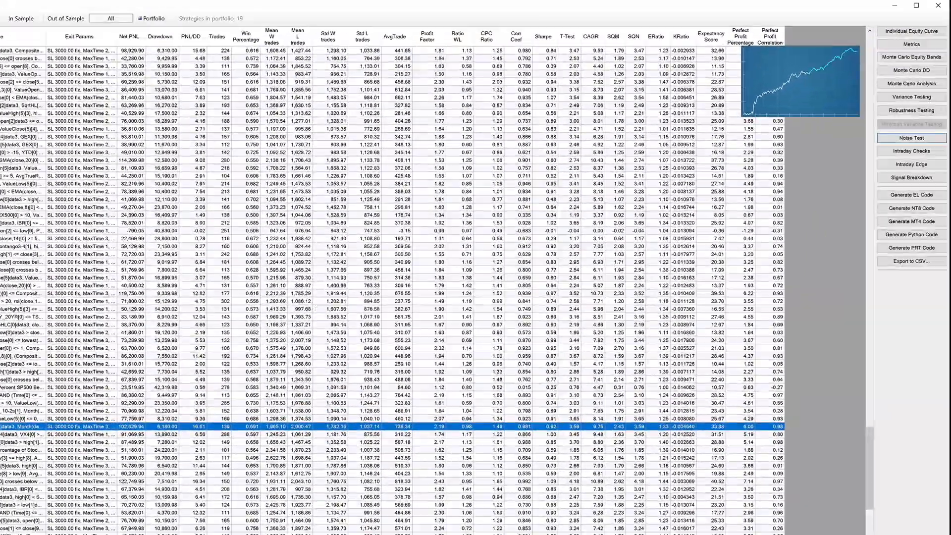
Generate the EL code for the strategy with index 437, look through it, and select all of the code for copying.
{"action": "left_click", "coordinate": [248, 428]}
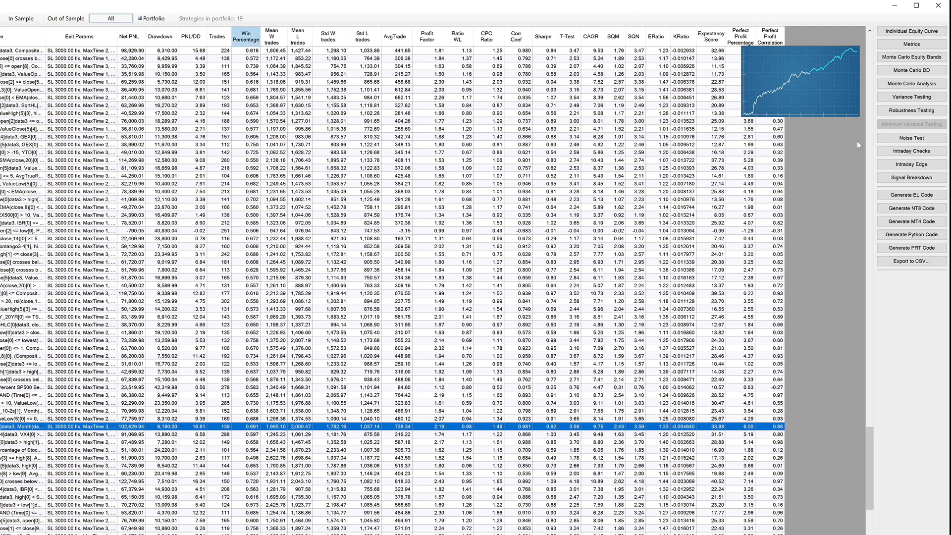
{"action": "left_click", "coordinate": [914, 195]}
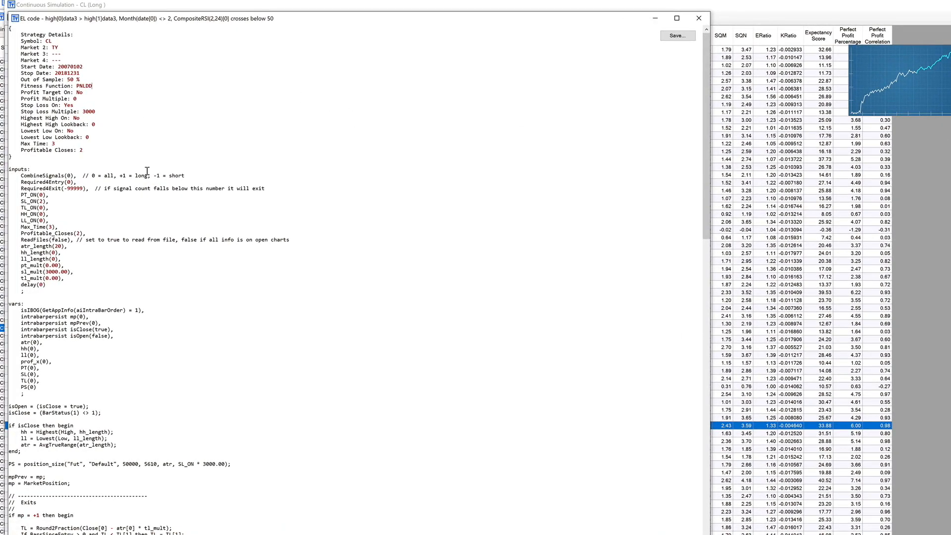
{"action": "scroll", "coordinate": [147, 170], "scroll_direction": "down", "scroll_amount": 20}
{"action": "scroll", "coordinate": [148, 170], "scroll_direction": "down", "scroll_amount": 18}
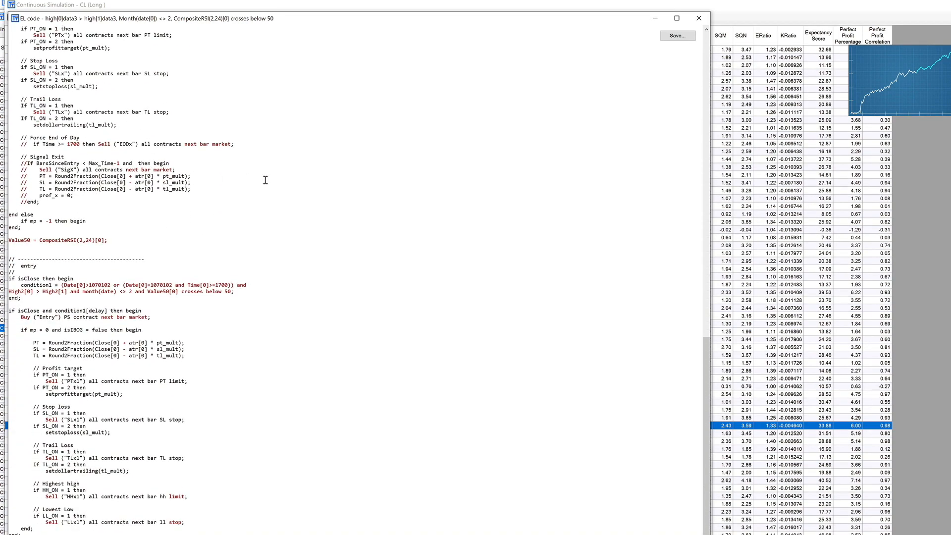
{"action": "key", "text": "ctrl+a"}
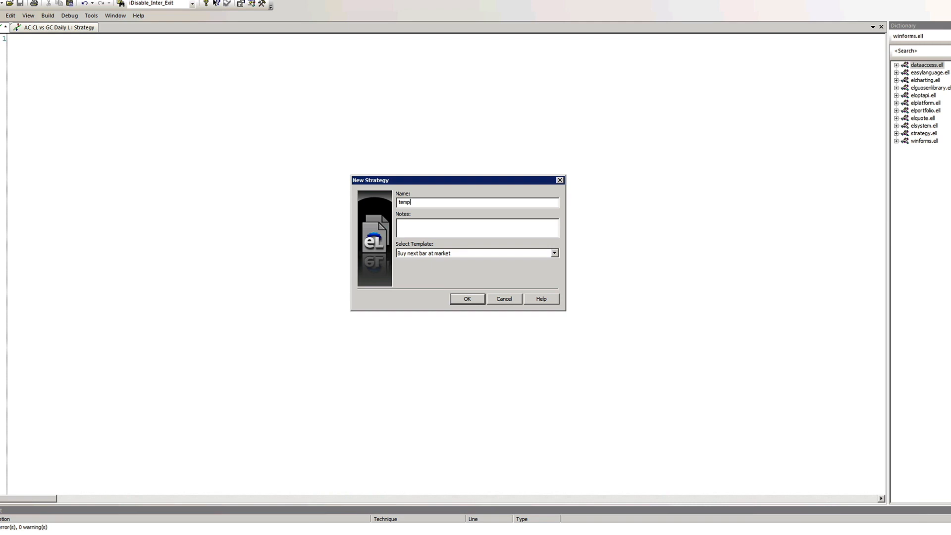
In the TradeStation code editor, create a strategy named temp000, replace its contents with the copied EL code, and verify it.
{"action": "type", "text": "000"}
{"action": "left_click", "coordinate": [465, 298]}
{"action": "key", "text": "ctrl+a"}
{"action": "key", "text": "ctrl+v"}
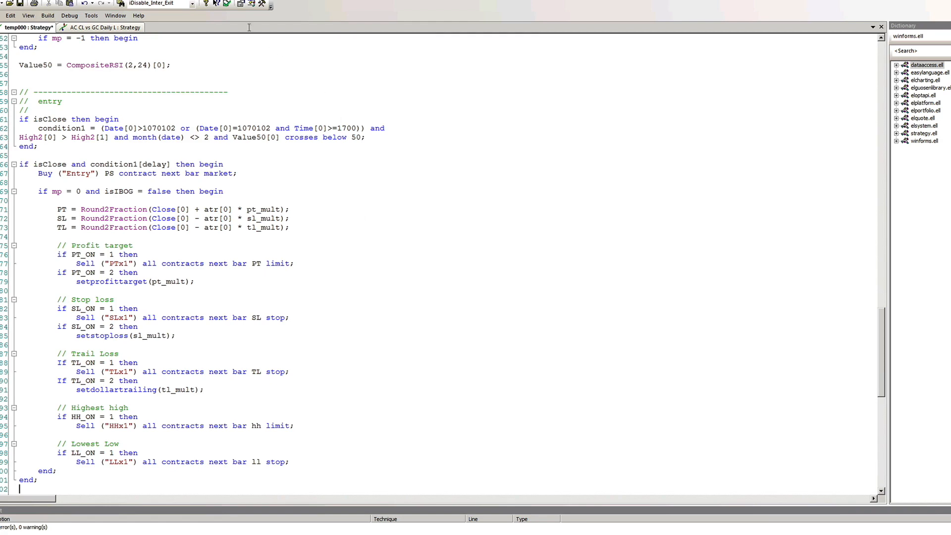
{"action": "left_click", "coordinate": [227, 3]}
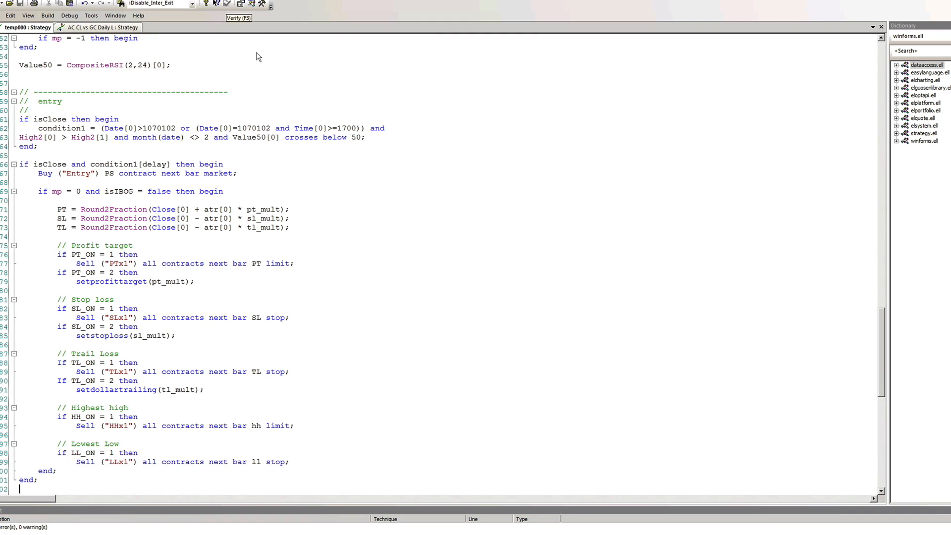
Highlight the High2, month(date) and Value50 entry condition line in the temp000 code.
{"action": "left_click_drag", "start_coordinate": [878, 342], "coordinate": [850, 319]}
{"action": "scroll", "coordinate": [852, 323], "scroll_direction": "down", "scroll_amount": 2}
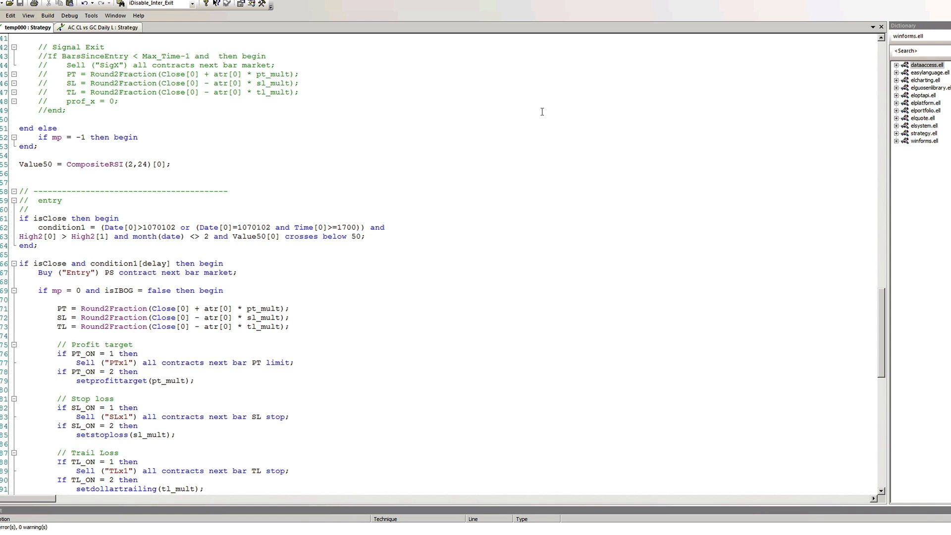
{"action": "left_click_drag", "start_coordinate": [20, 236], "coordinate": [387, 234]}
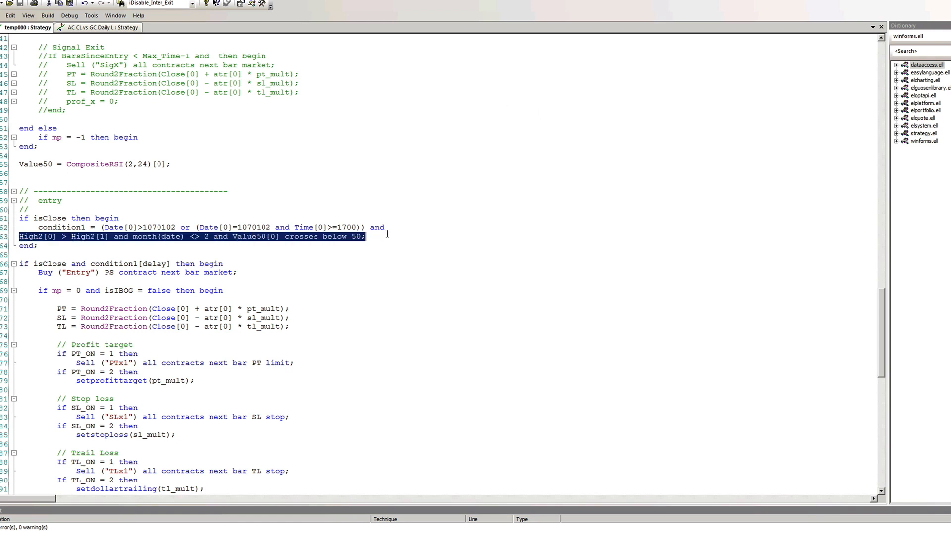
Examine the Strategy Details comment at the start of the temp000 code, highlighting the whole block and the Market 2 line.
{"action": "left_click_drag", "start_coordinate": [882, 344], "coordinate": [885, 82]}
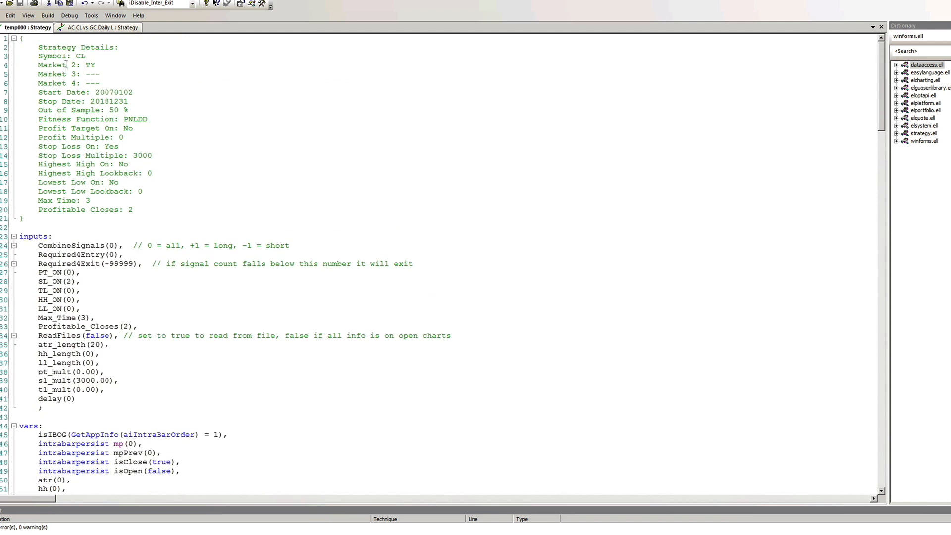
{"action": "left_click_drag", "start_coordinate": [39, 47], "coordinate": [141, 206]}
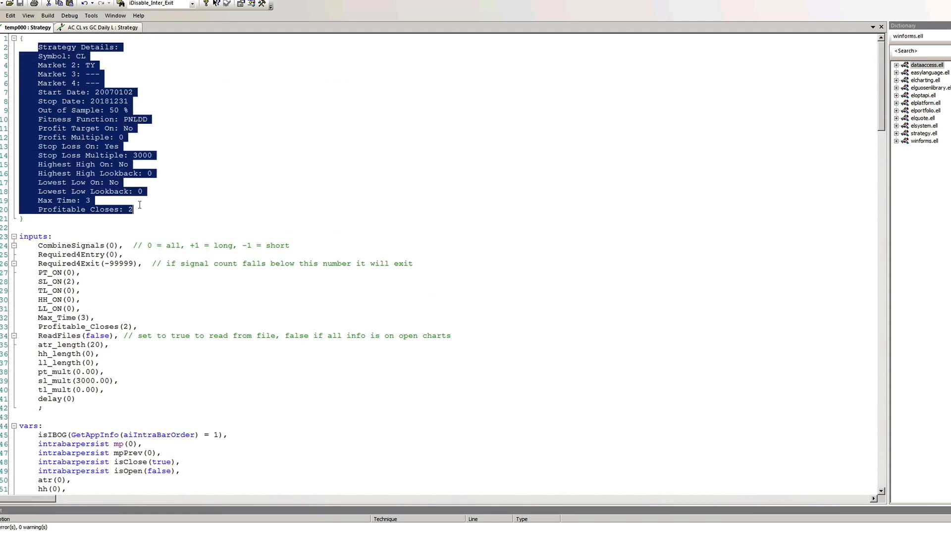
{"action": "left_click", "coordinate": [101, 58]}
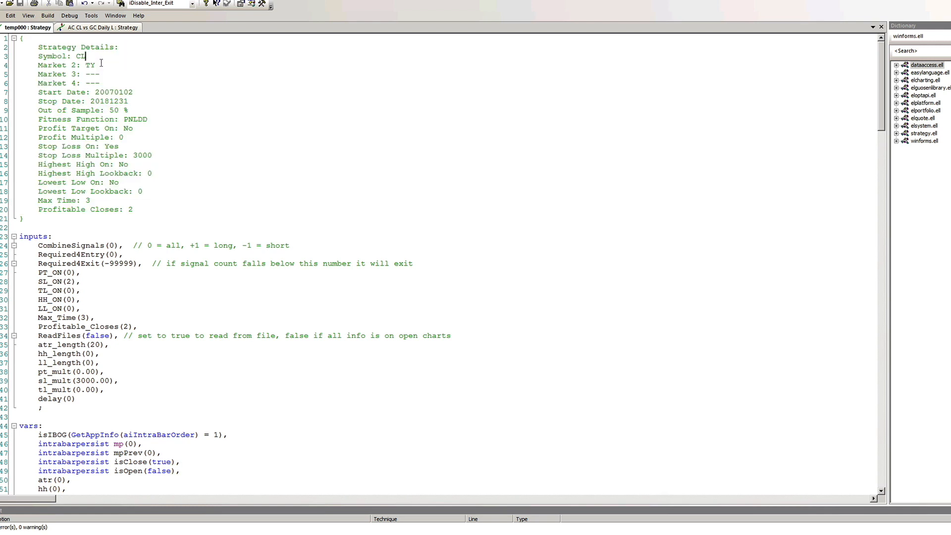
{"action": "left_click_drag", "start_coordinate": [87, 56], "coordinate": [38, 64]}
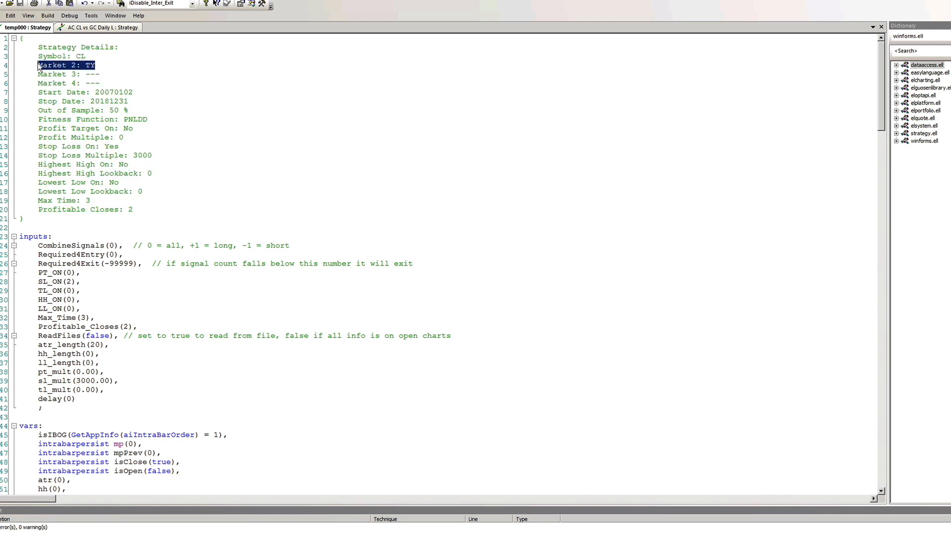
Examine the PT_ON to LL_ON switches, Max_Time and Profitable_Closes inputs, and highlight the condition1 entry block.
{"action": "scroll", "coordinate": [137, 209], "scroll_direction": "down", "scroll_amount": 6}
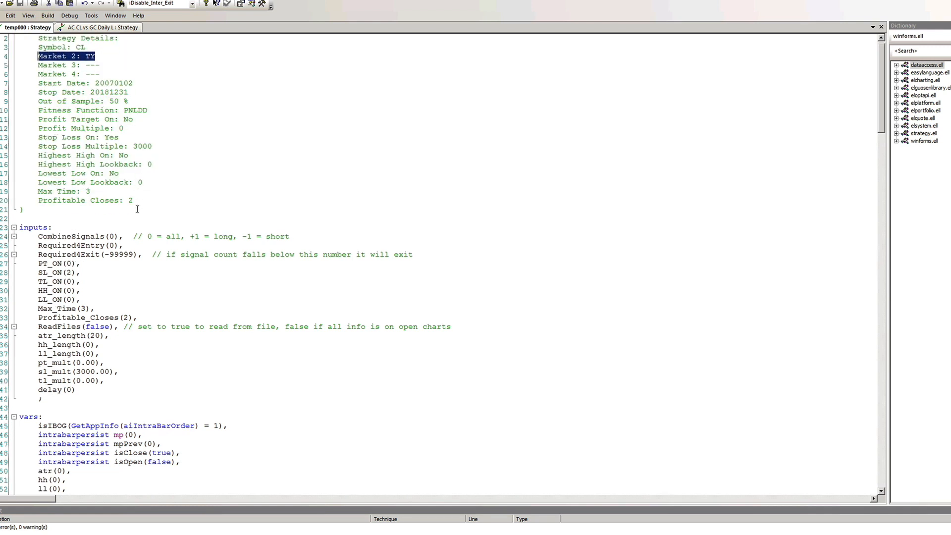
{"action": "left_click_drag", "start_coordinate": [84, 136], "coordinate": [8, 105]}
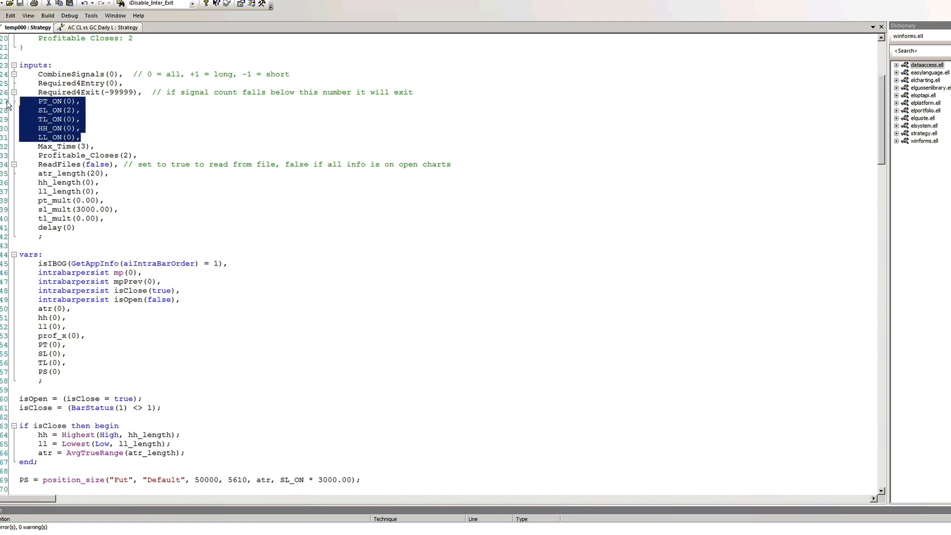
{"action": "left_click", "coordinate": [89, 128]}
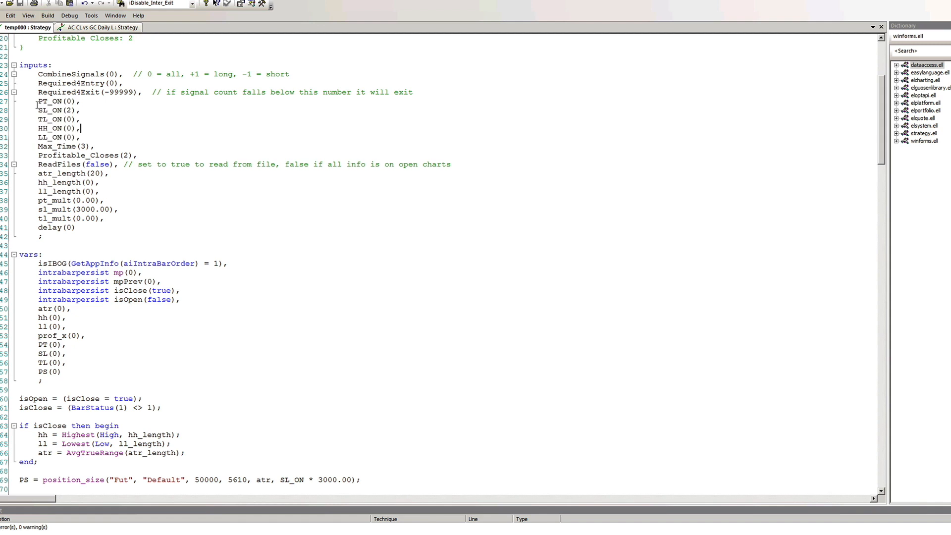
{"action": "double_click", "coordinate": [47, 110]}
{"action": "double_click", "coordinate": [48, 128]}
{"action": "left_click", "coordinate": [48, 137]}
{"action": "double_click", "coordinate": [49, 137]}
{"action": "double_click", "coordinate": [55, 146]}
{"action": "double_click", "coordinate": [68, 155]}
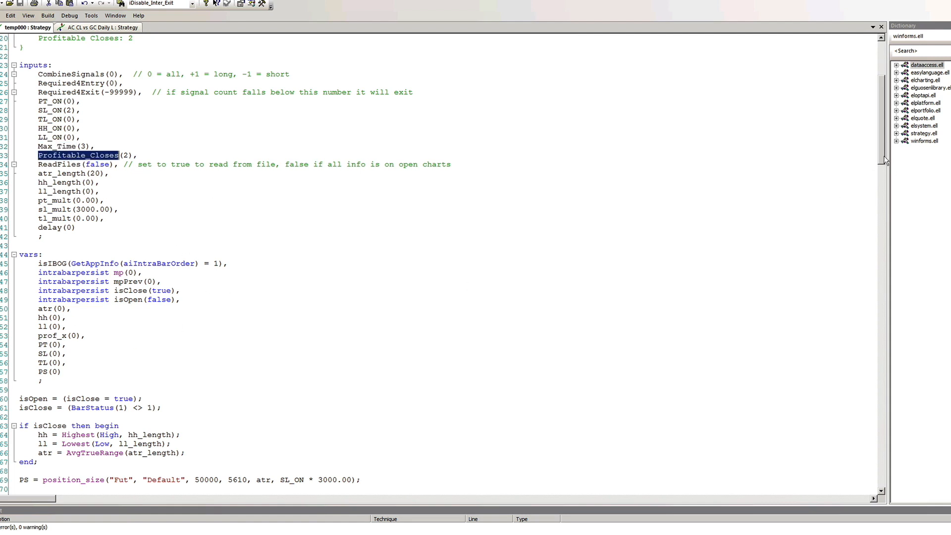
{"action": "left_click_drag", "start_coordinate": [884, 155], "coordinate": [862, 367]}
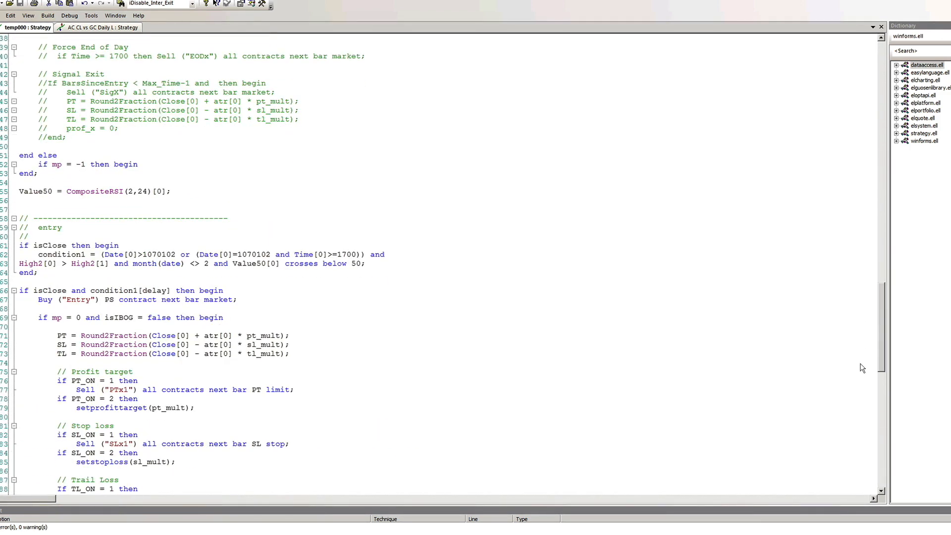
{"action": "left_click_drag", "start_coordinate": [382, 273], "coordinate": [20, 245]}
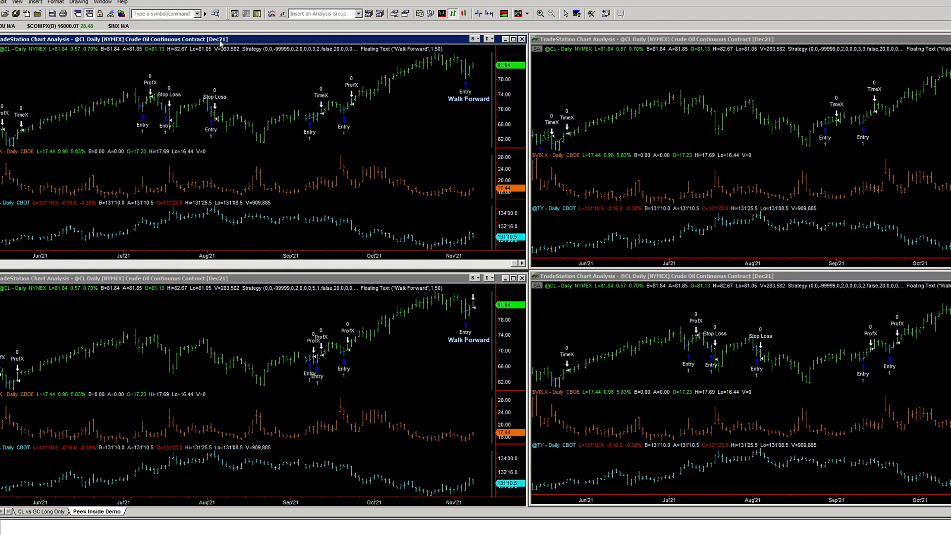
{"action": "left_click", "coordinate": [61, 2]}
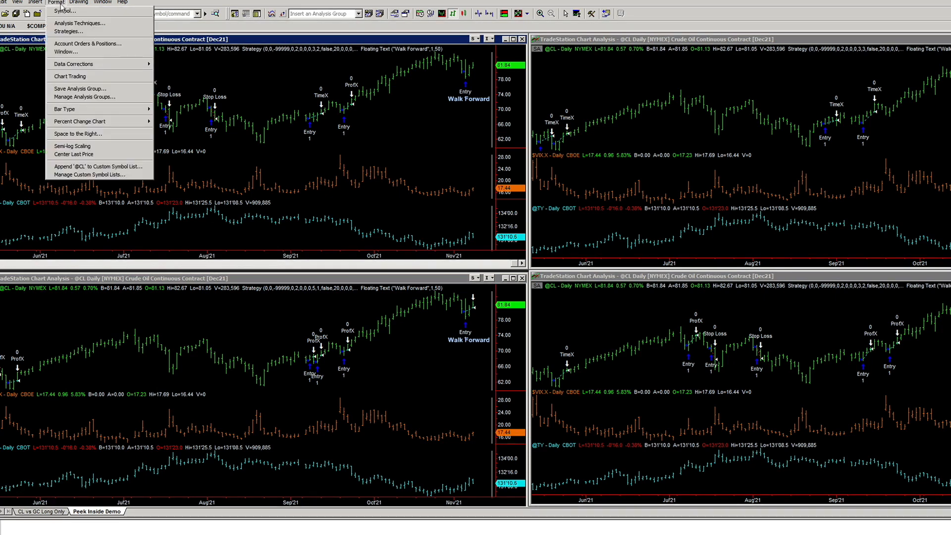
{"action": "left_click", "coordinate": [64, 10]}
{"action": "left_click", "coordinate": [373, 345]}
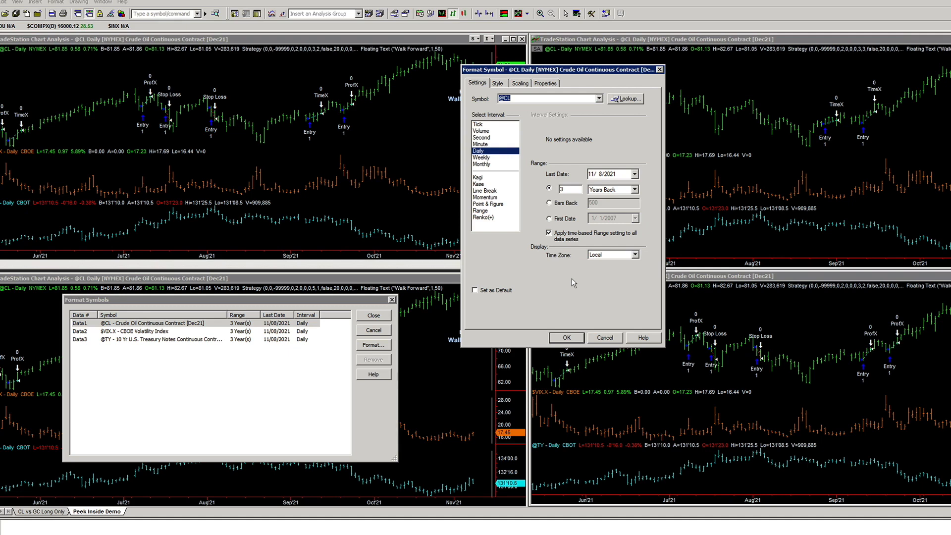
{"action": "left_click", "coordinate": [566, 337]}
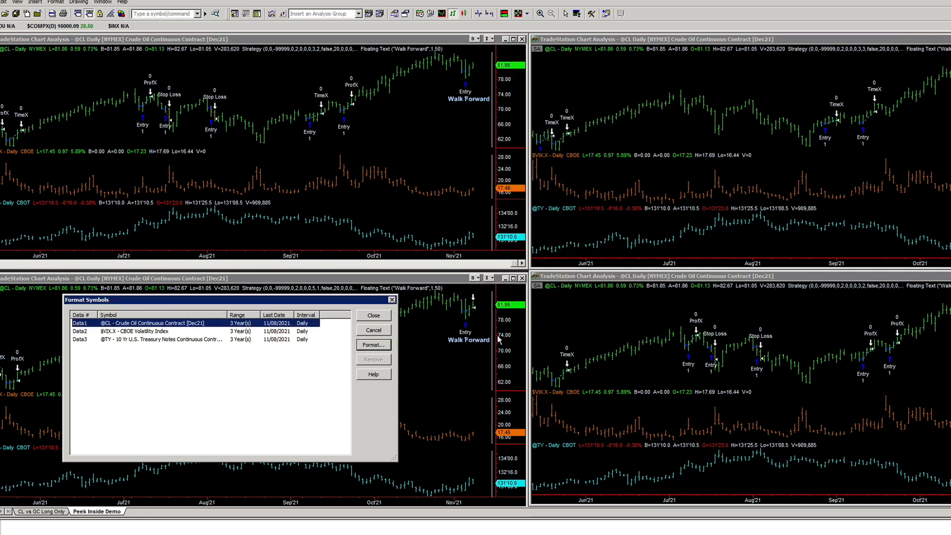
{"action": "left_click", "coordinate": [384, 318]}
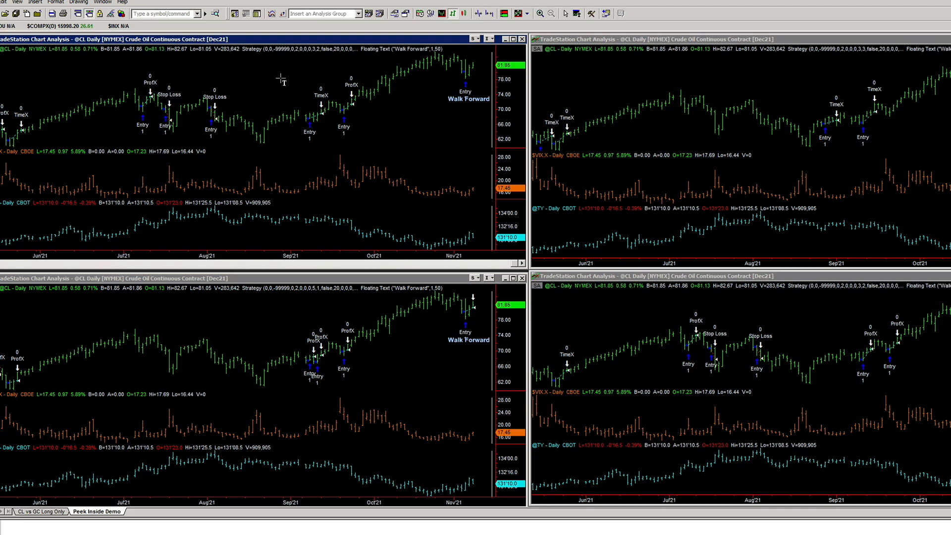
Open the first chart's Strategy Performance Report, and view its equity curve line and Performance Summary.
{"action": "left_click", "coordinate": [242, 14]}
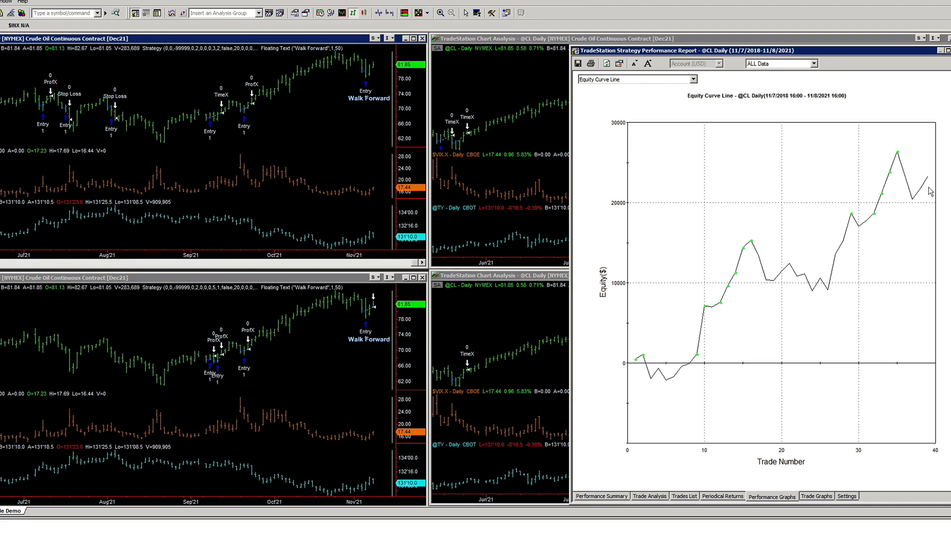
{"action": "left_click", "coordinate": [599, 496]}
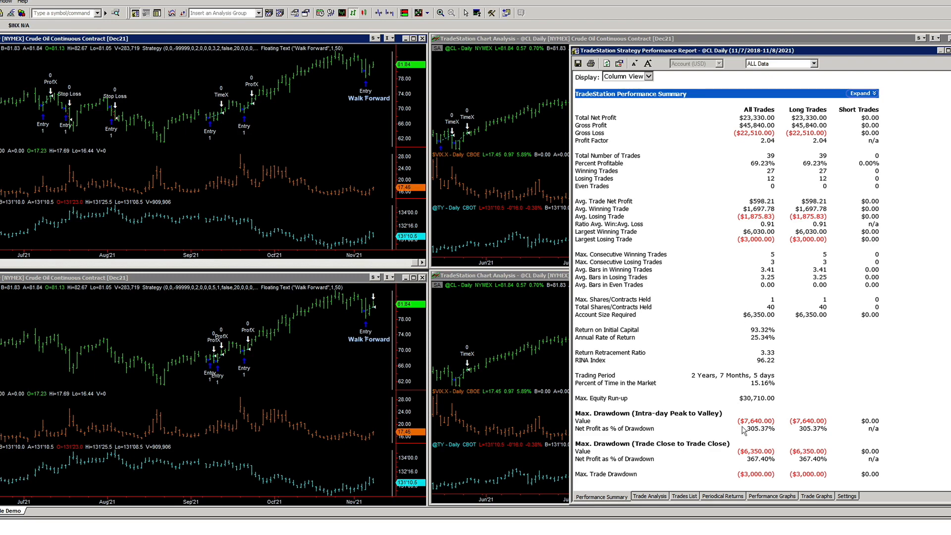
{"action": "left_click", "coordinate": [757, 497]}
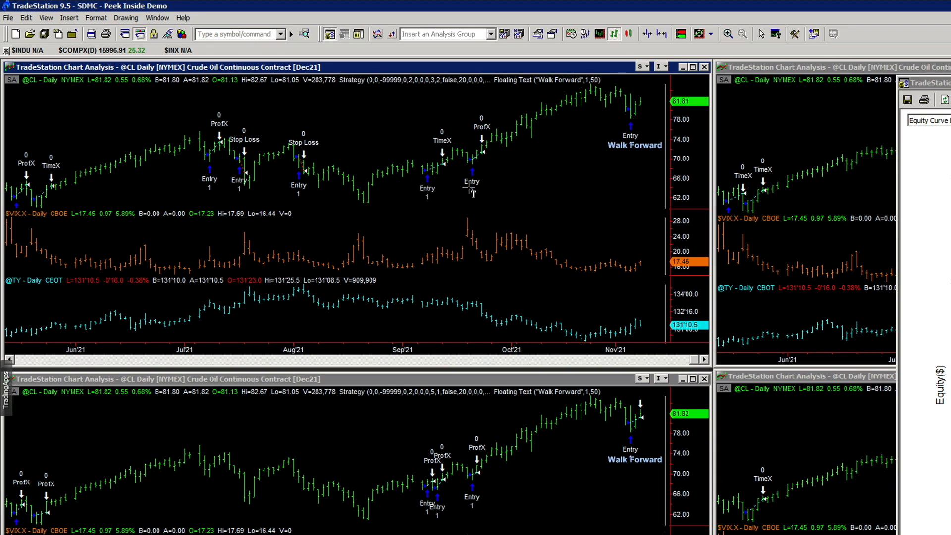
Switch to the chart below the first one, and view its strategy's equity curve line and Performance Summary.
{"action": "left_click_drag", "start_coordinate": [692, 361], "coordinate": [697, 378]}
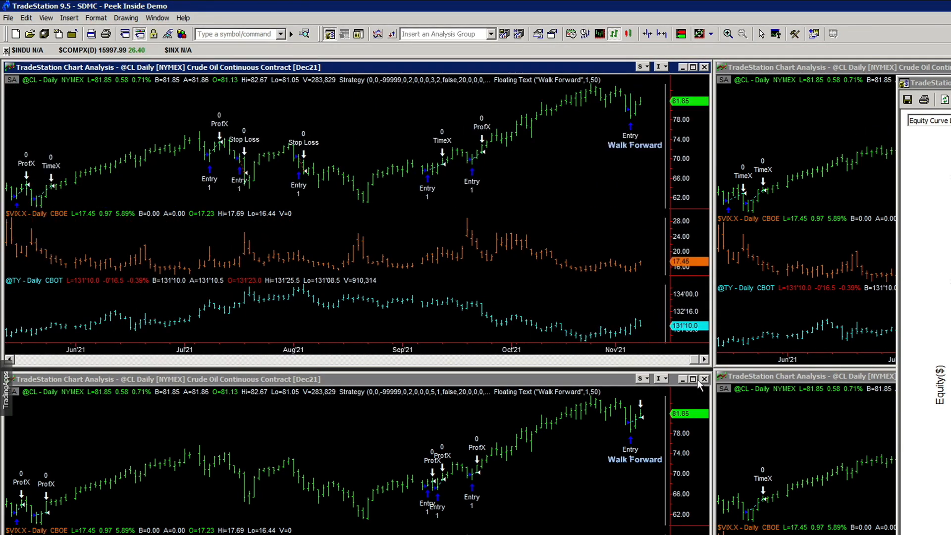
{"action": "left_click", "coordinate": [548, 380]}
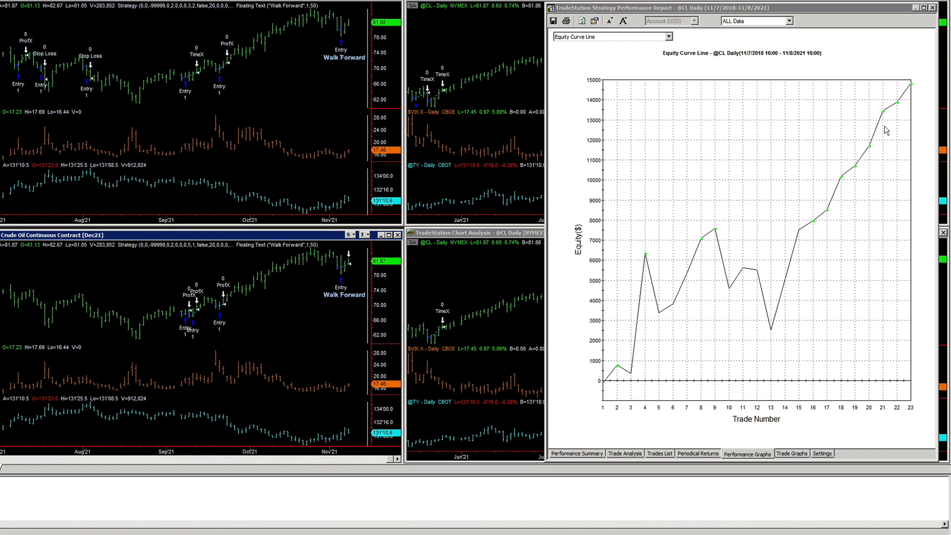
{"action": "left_click", "coordinate": [588, 453]}
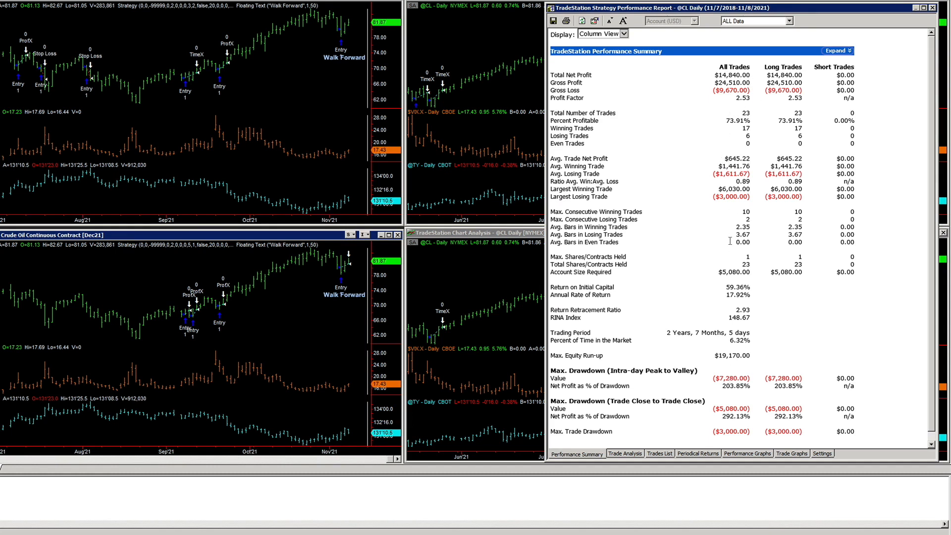
Return to the first chart's Performance Summary, and calculate its profit-to-drawdown ratio as 23300/7600 in the system search.
{"action": "left_click", "coordinate": [259, 5]}
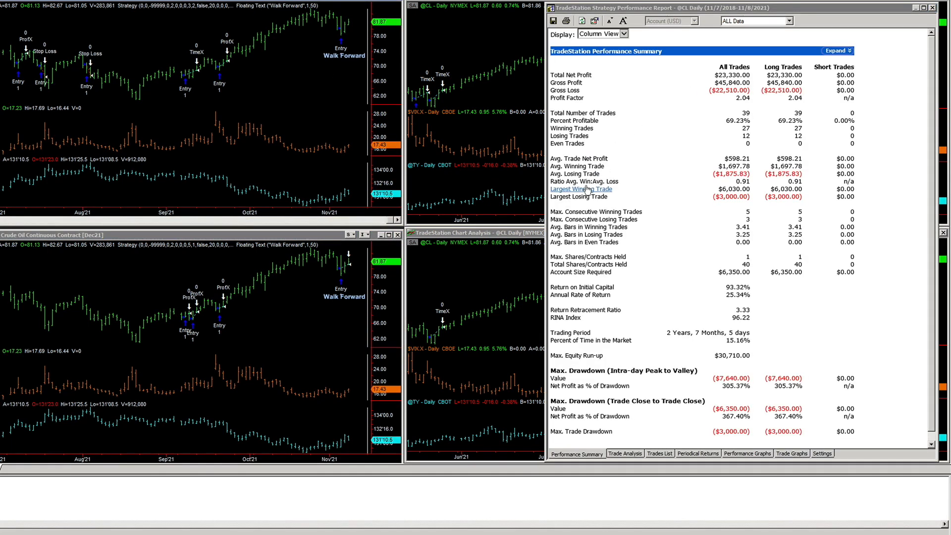
{"action": "key", "text": "super+space"}
{"action": "type", "text": "23300/7600"}
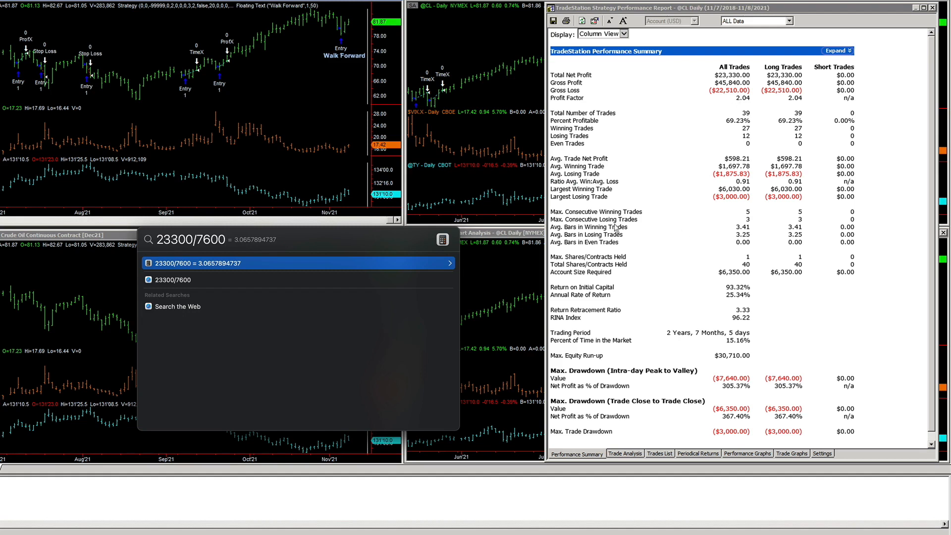
Dismiss the calculation, switch the Strategy Performance Report to the chart beside the first one, and view its Performance Summary and equity curve line.
{"action": "left_click", "coordinate": [119, 244]}
{"action": "left_click", "coordinate": [582, 21]}
{"action": "left_click", "coordinate": [524, 1]}
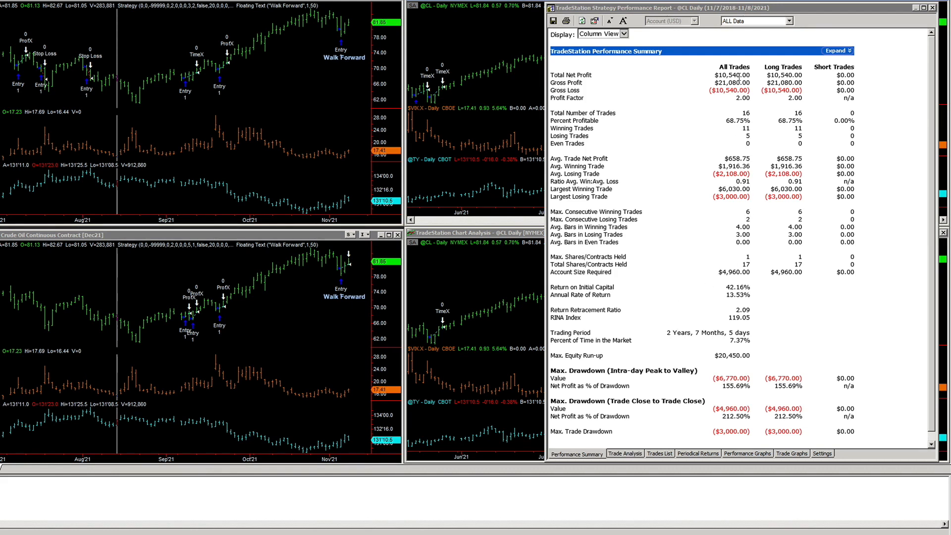
{"action": "left_click", "coordinate": [746, 453]}
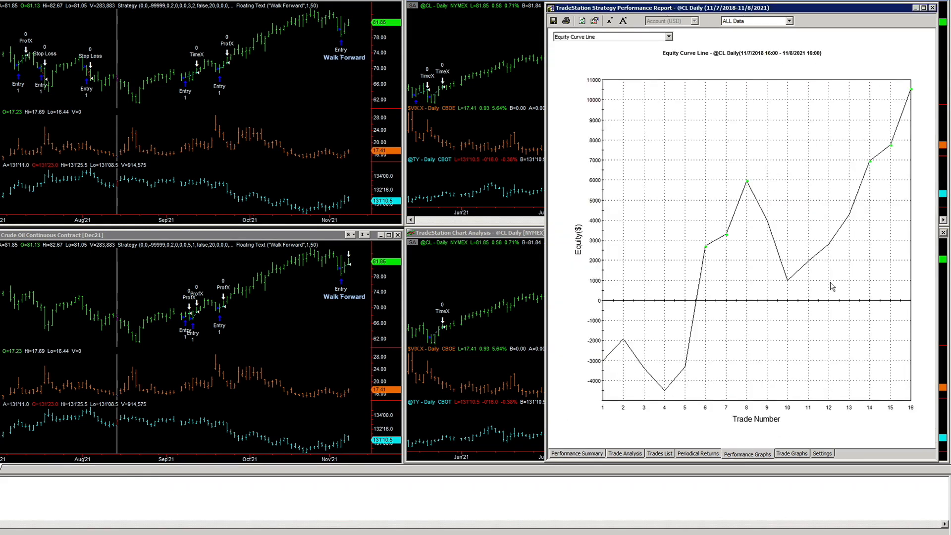
Switch to the chart diagonally opposite the first one, view its equity curve line and Performance Summary, and close the report.
{"action": "left_click", "coordinate": [484, 234]}
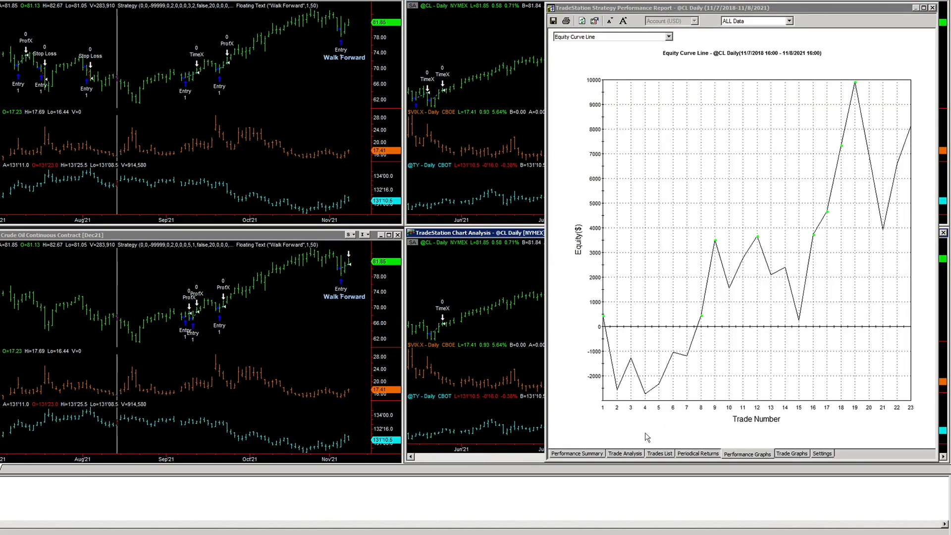
{"action": "left_click", "coordinate": [594, 454]}
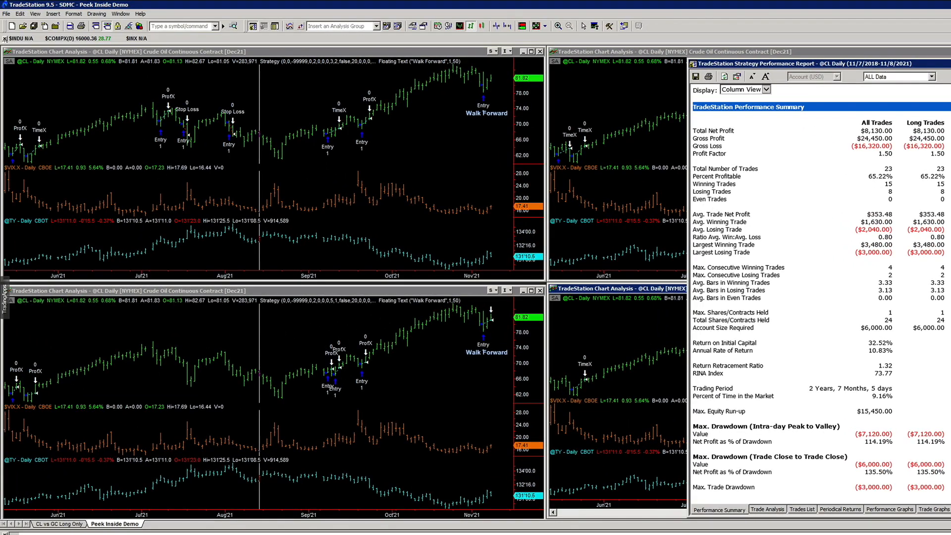
{"action": "key", "text": "alt+F4"}
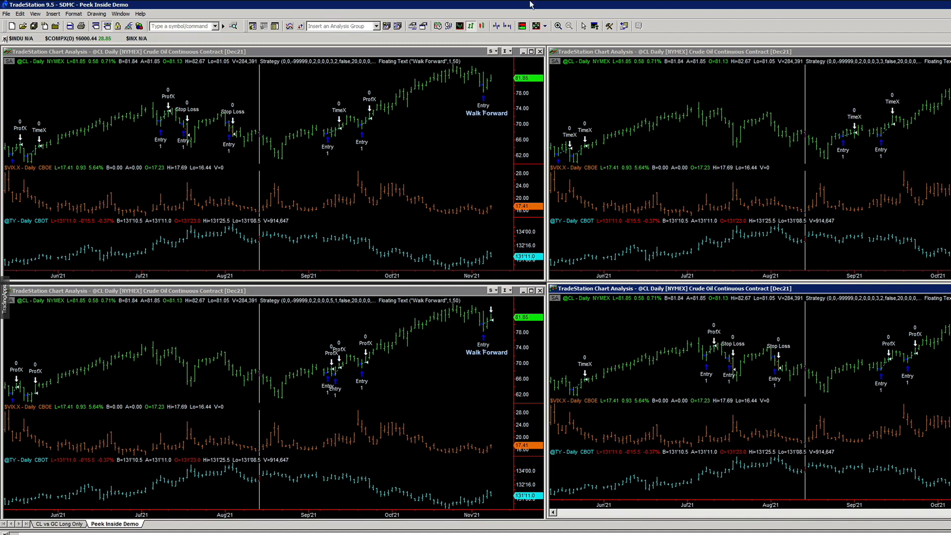
Reopen the first chart's Strategy Performance Report, view its Performance Summary and equity curve line, and close the report.
{"action": "left_click", "coordinate": [421, 52]}
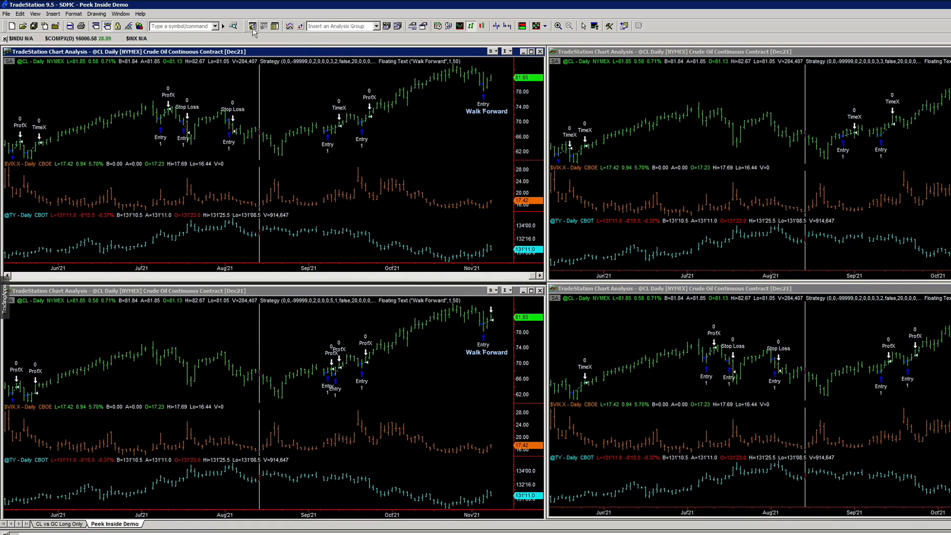
{"action": "left_click", "coordinate": [252, 26]}
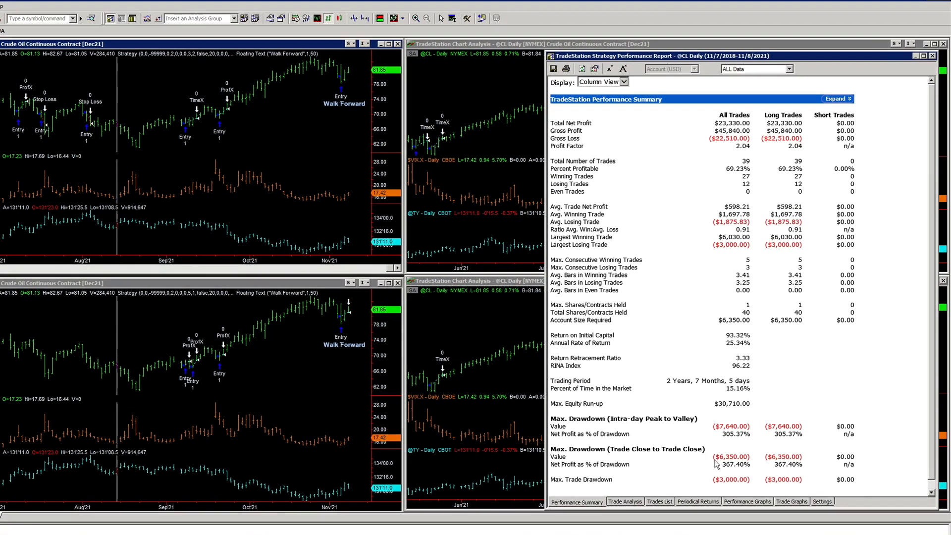
{"action": "left_click", "coordinate": [738, 503]}
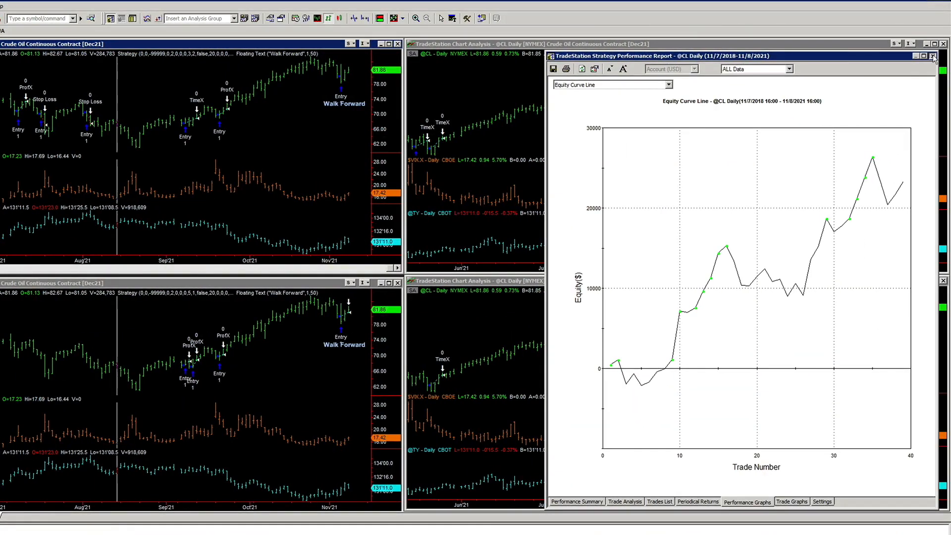
{"action": "left_click", "coordinate": [932, 56]}
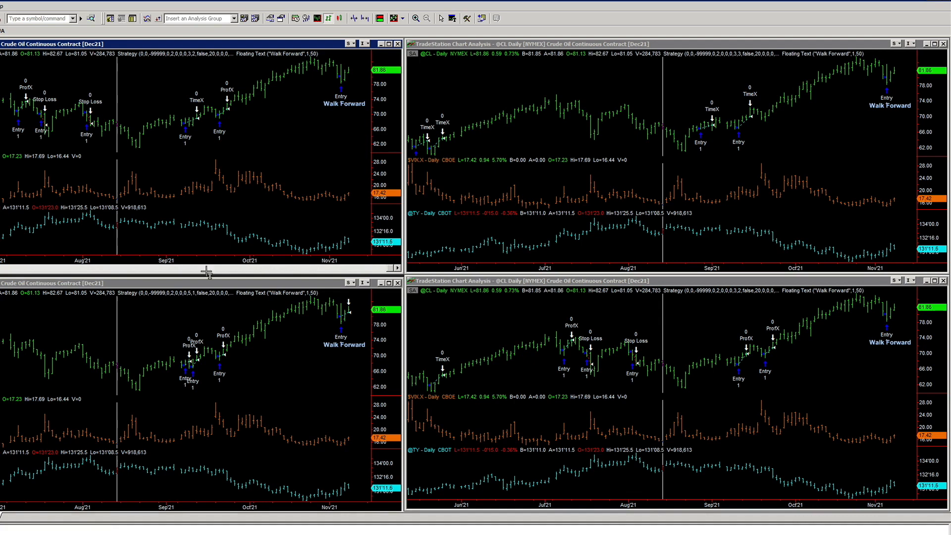
Reopen the performance report and compare the equity curve lines of the first chart and its neighbouring charts, ending on the first chart.
{"action": "left_click", "coordinate": [110, 19]}
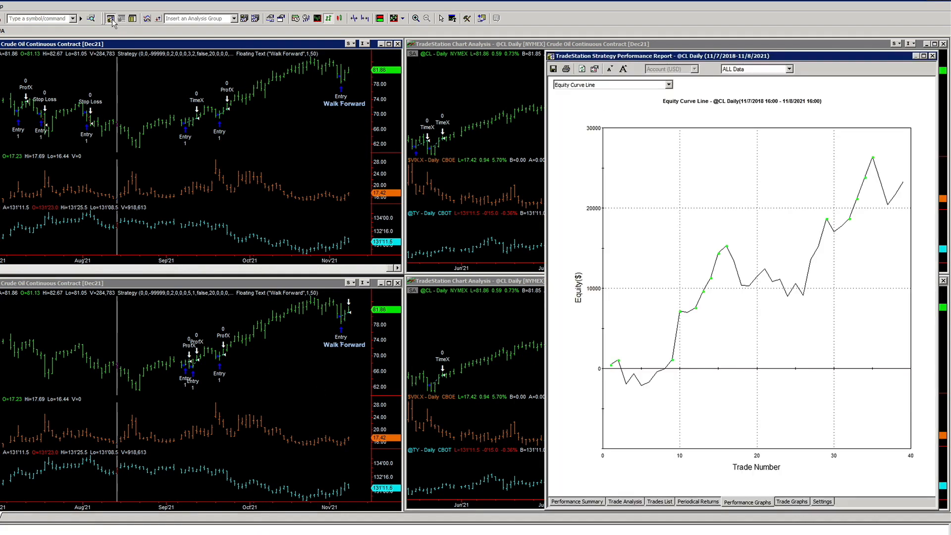
{"action": "left_click", "coordinate": [177, 288]}
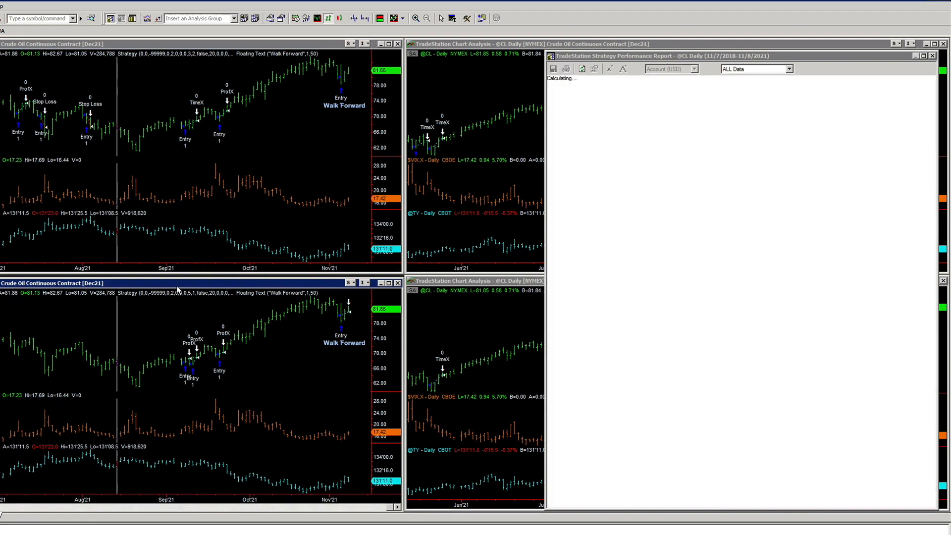
{"action": "left_click", "coordinate": [496, 47]}
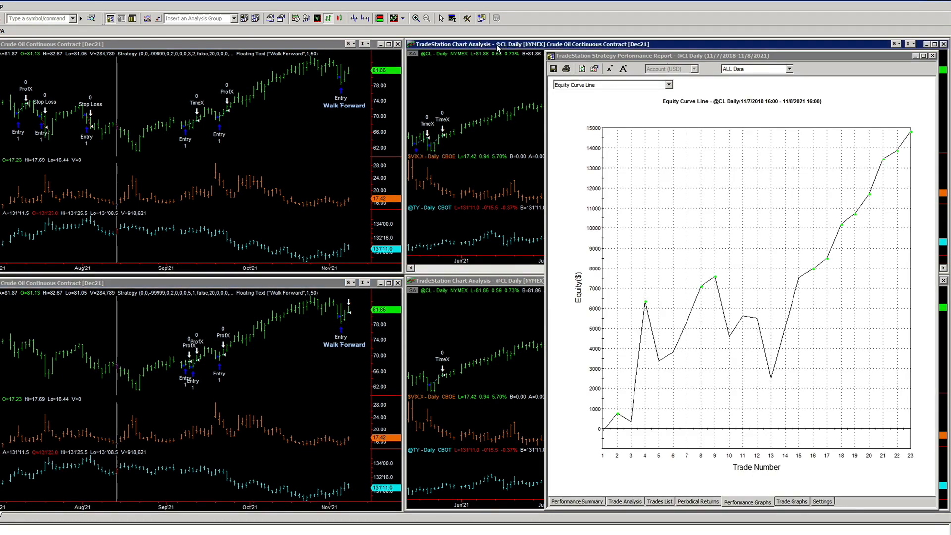
{"action": "left_click", "coordinate": [313, 48]}
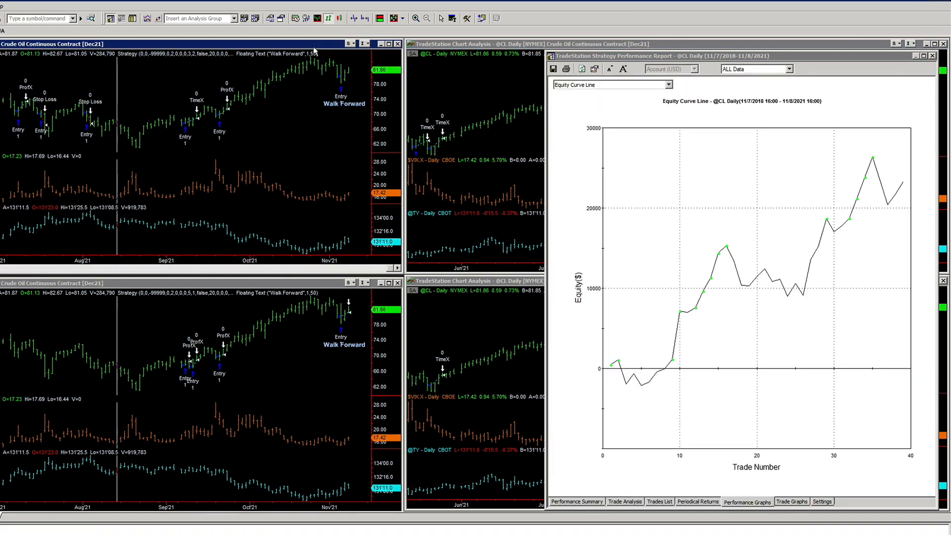